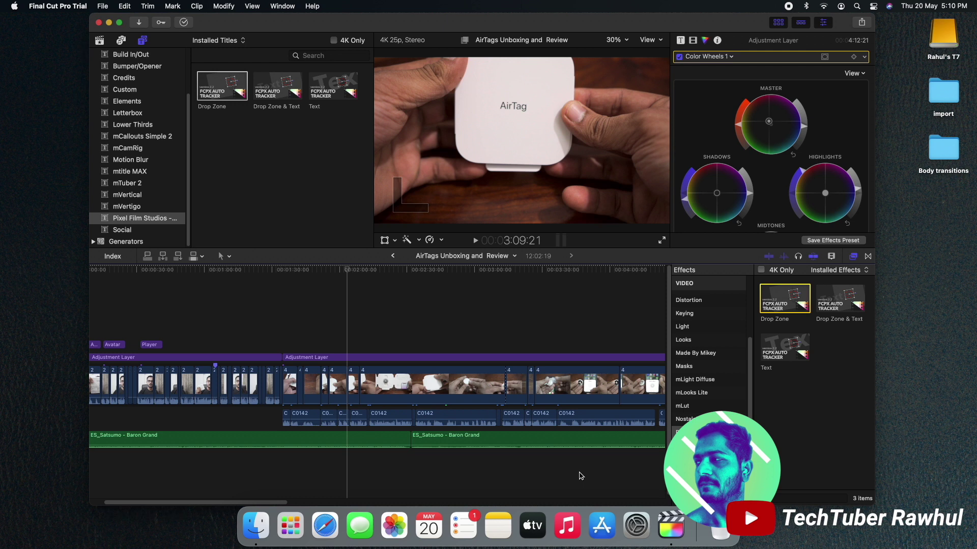
- Preview the Pixel Film Studios Drop Zone, Drop Zone & Text and Text titles and the Drop Zone effect
left_click(331, 91)
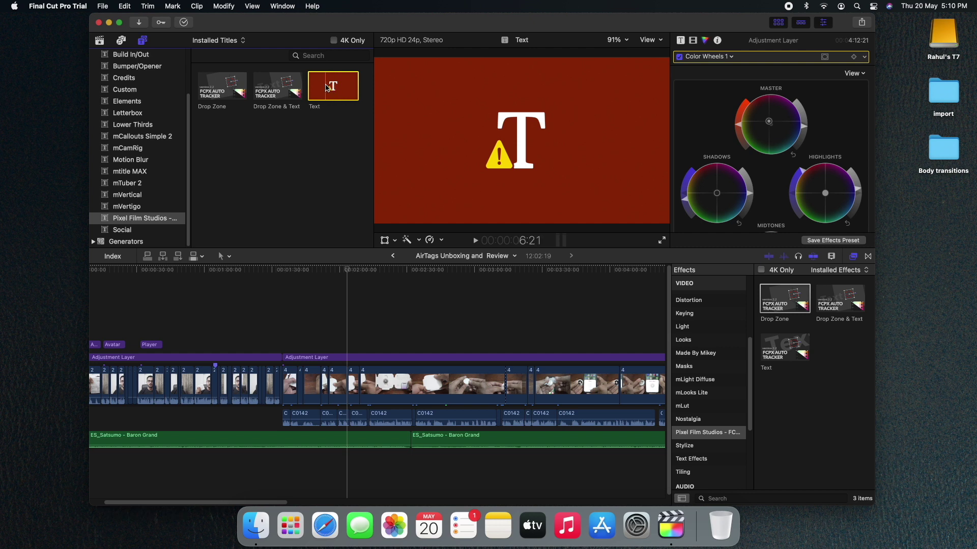
left_click(789, 304)
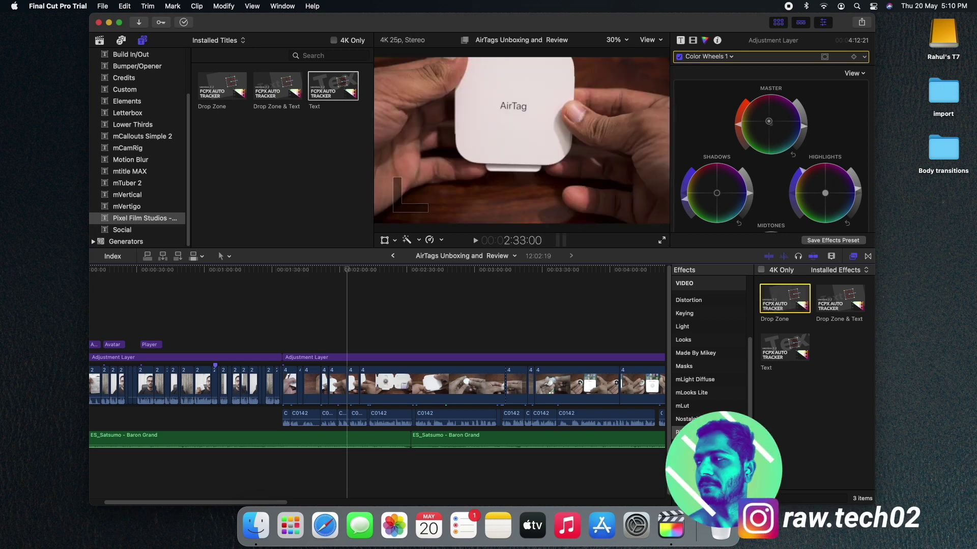
left_click(267, 90)
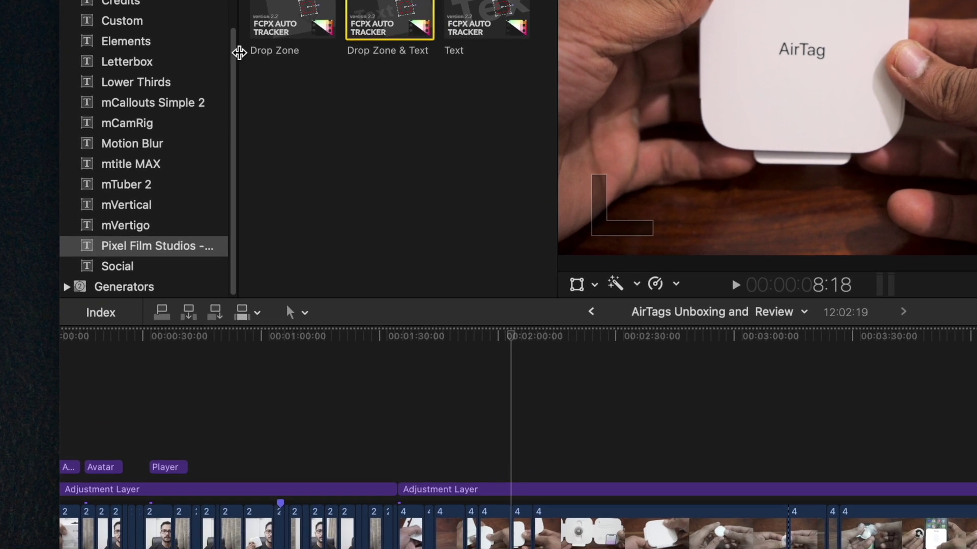
left_click(277, 37)
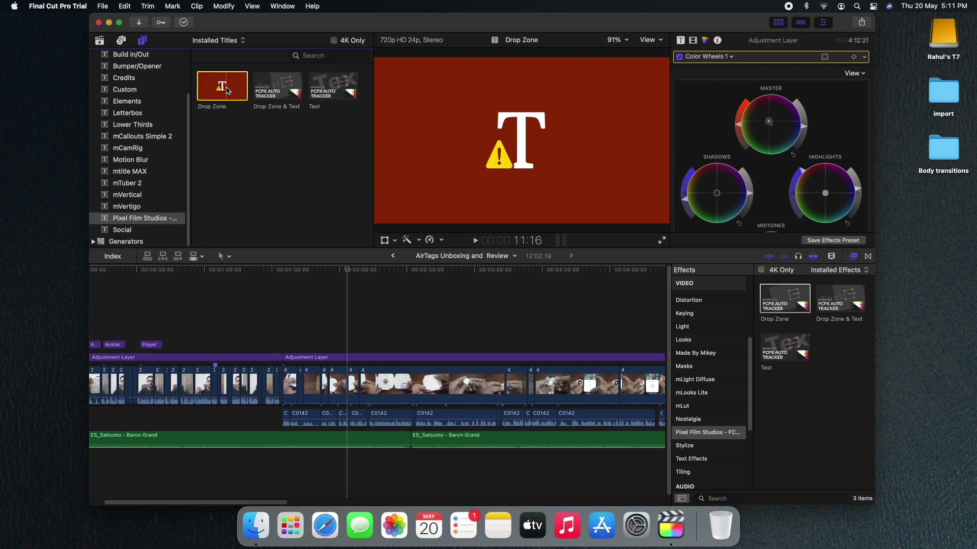
left_click(285, 90)
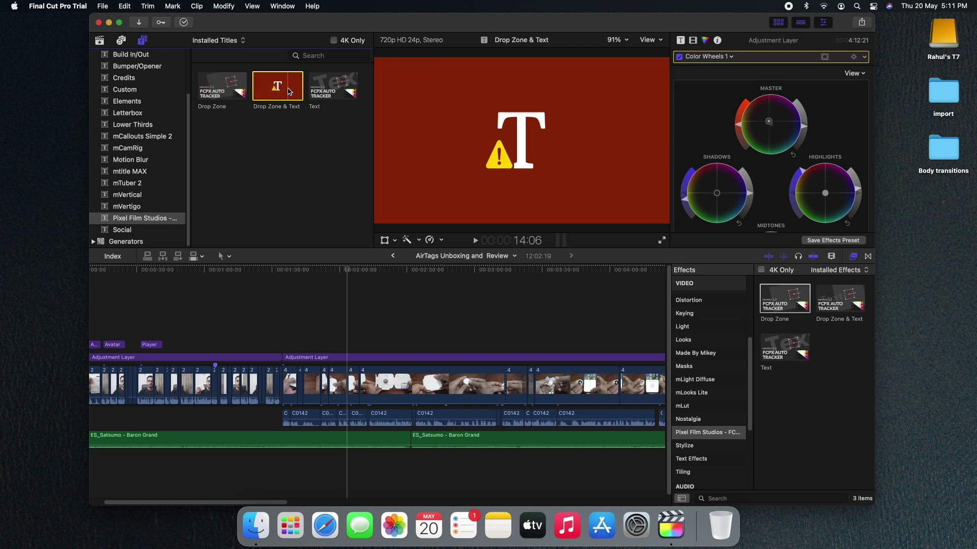
left_click(328, 94)
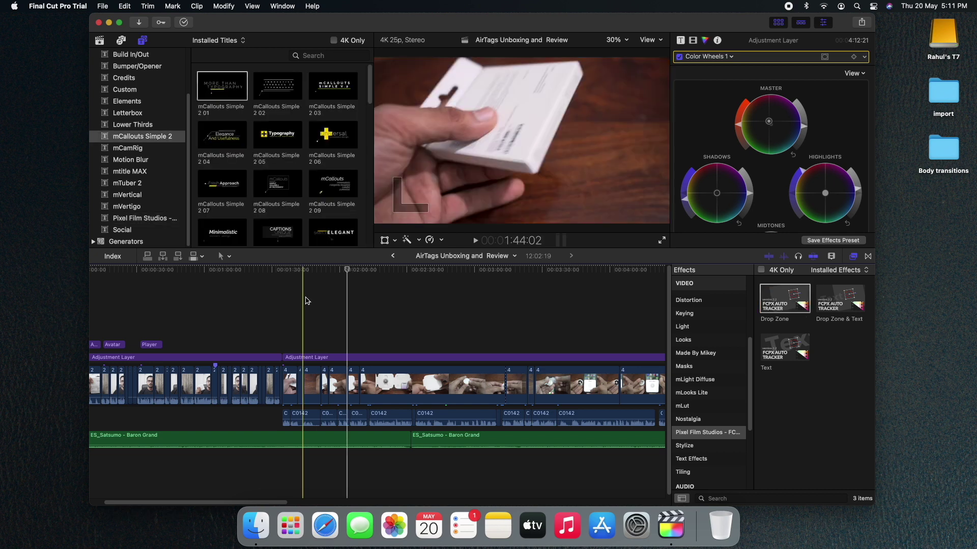
- Open the Drop Zone title from the Pixel Film Studios category in Motion
left_click(131, 218)
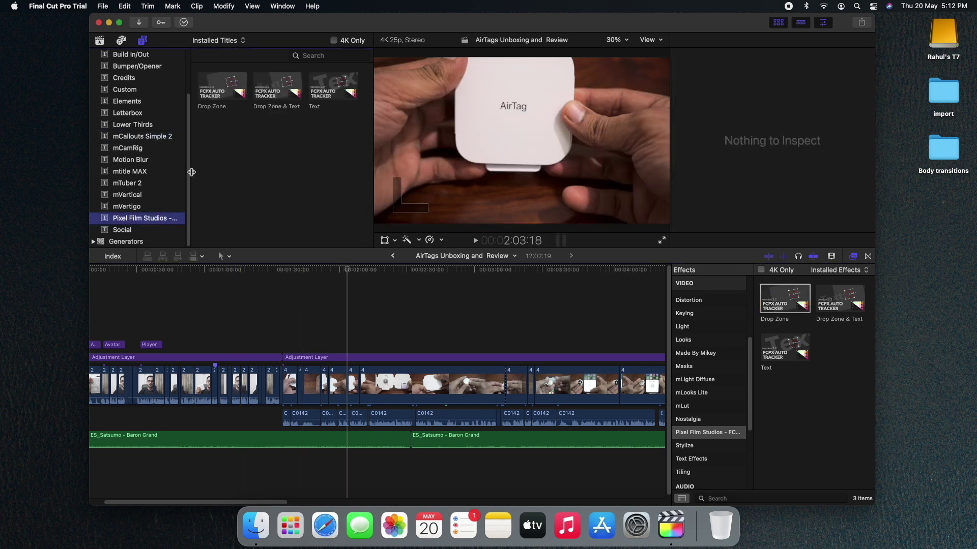
left_click(225, 100)
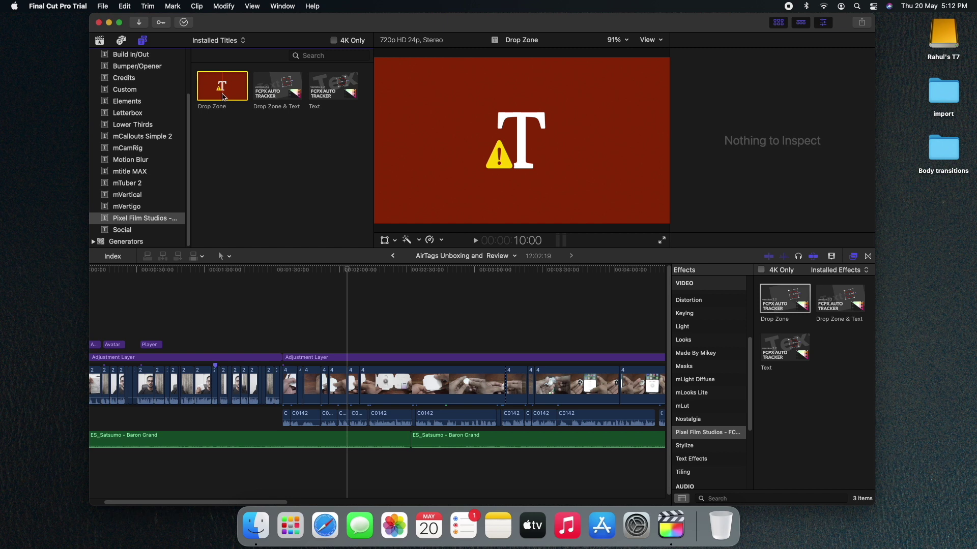
right_click(224, 96)
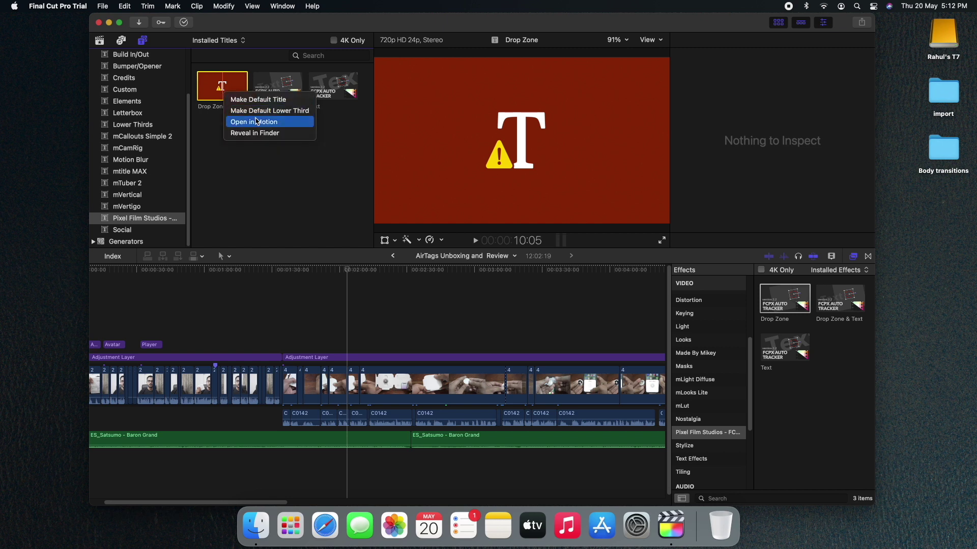
left_click(256, 121)
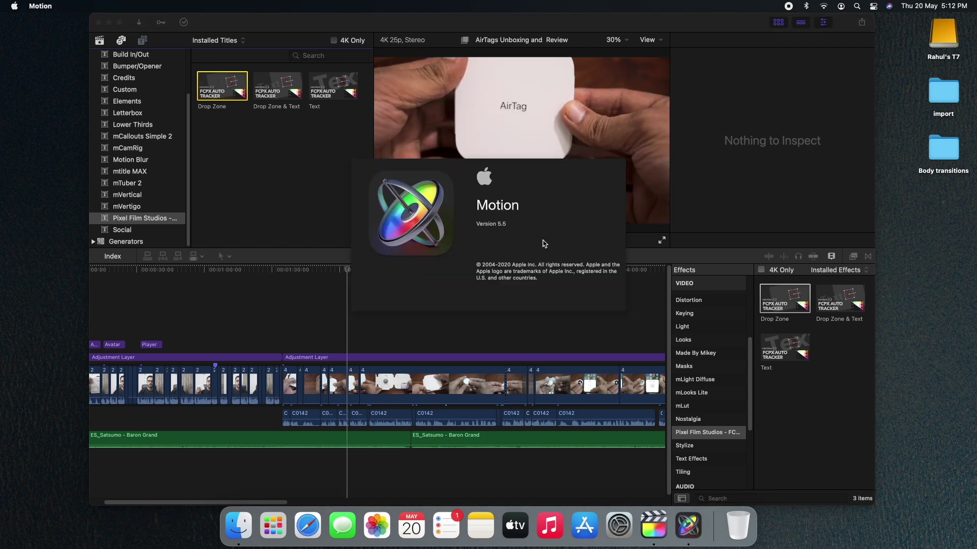
- Read through the whole list of missing items used by the Drop Zone project
scroll(542, 245, "down", 1)
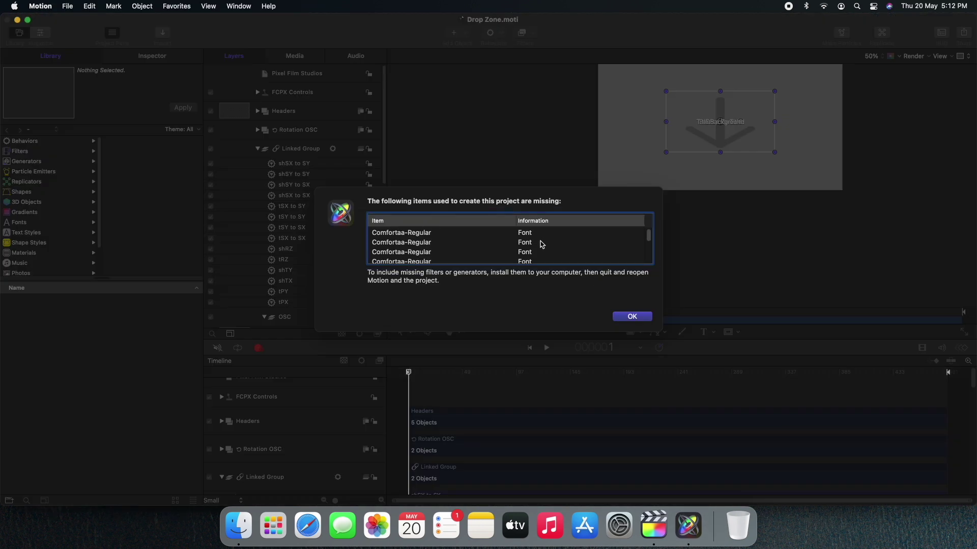
scroll(542, 245, "down", 1)
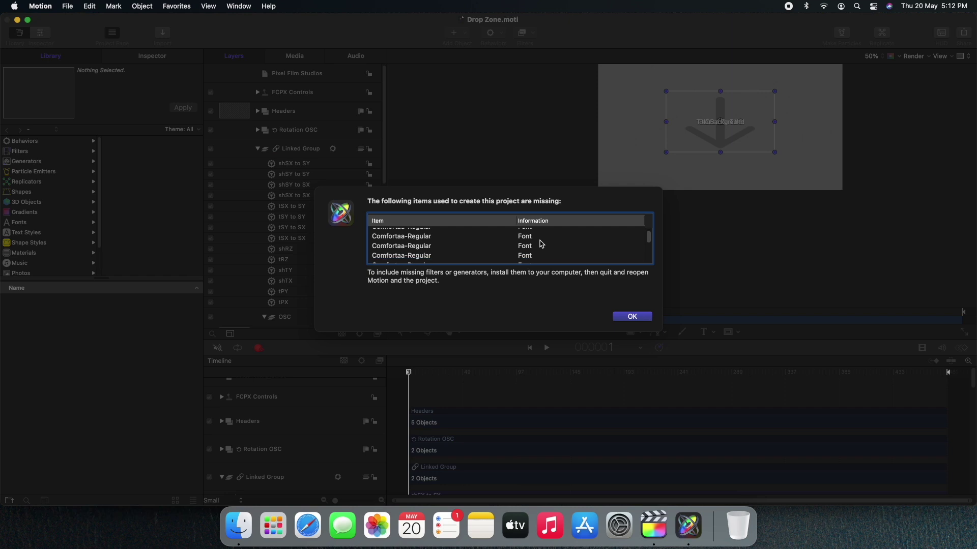
scroll(542, 244, "down", 5)
scroll(543, 244, "up", 4)
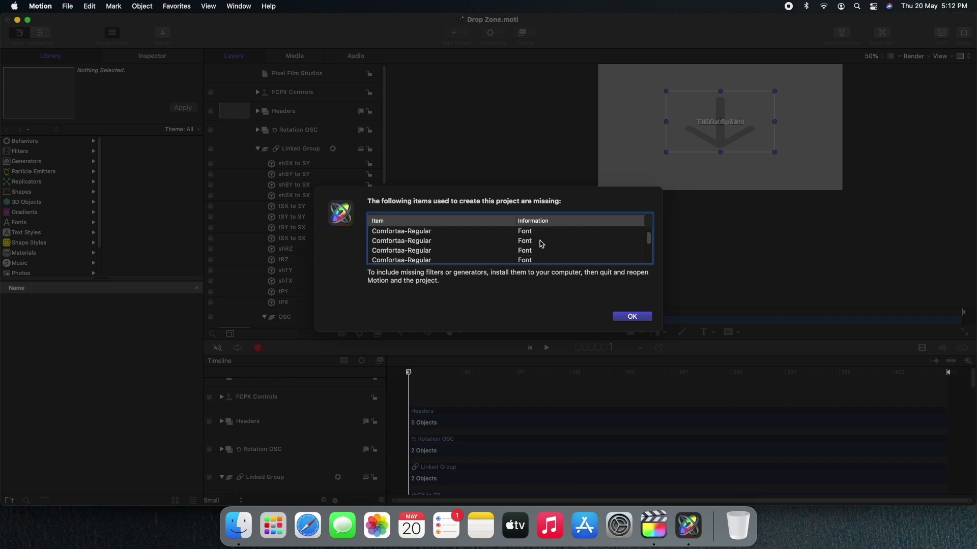
scroll(542, 245, "down", 1)
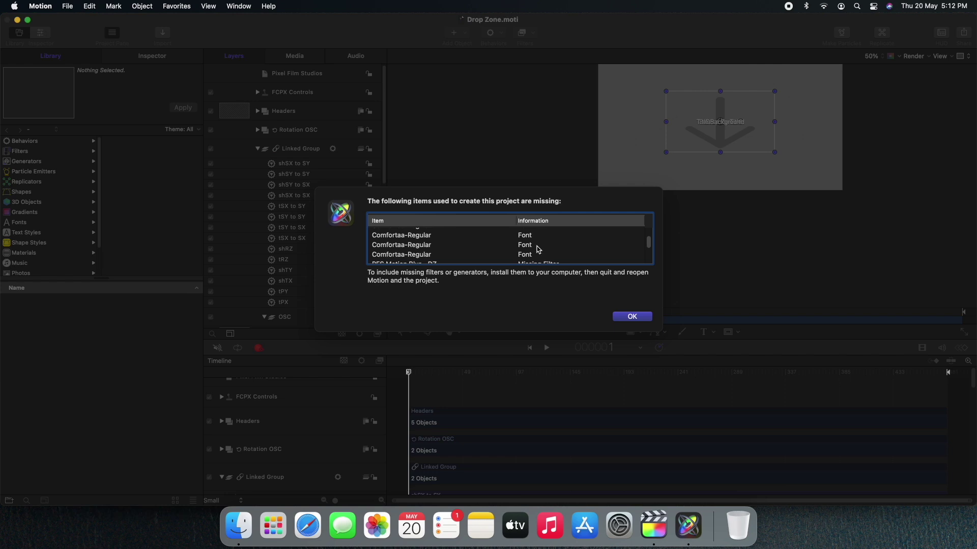
scroll(538, 250, "down", 1)
scroll(539, 252, "down", 2)
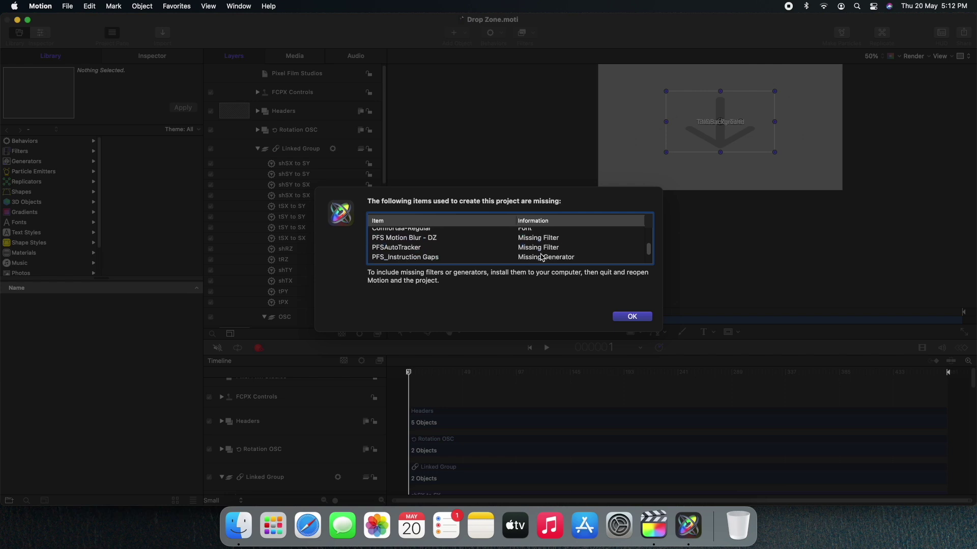
scroll(526, 256, "down", 3)
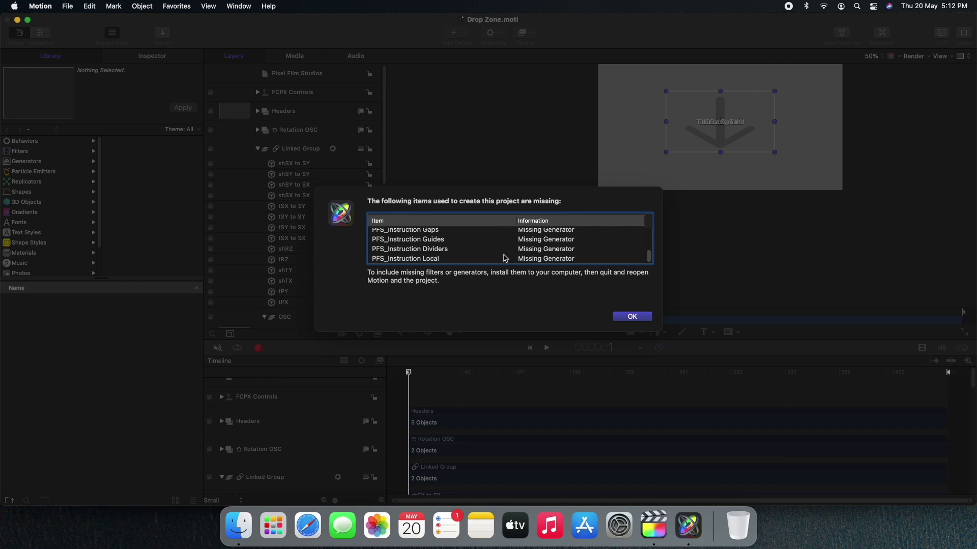
scroll(506, 257, "up", 1)
scroll(506, 258, "up", 1)
scroll(505, 257, "up", 1)
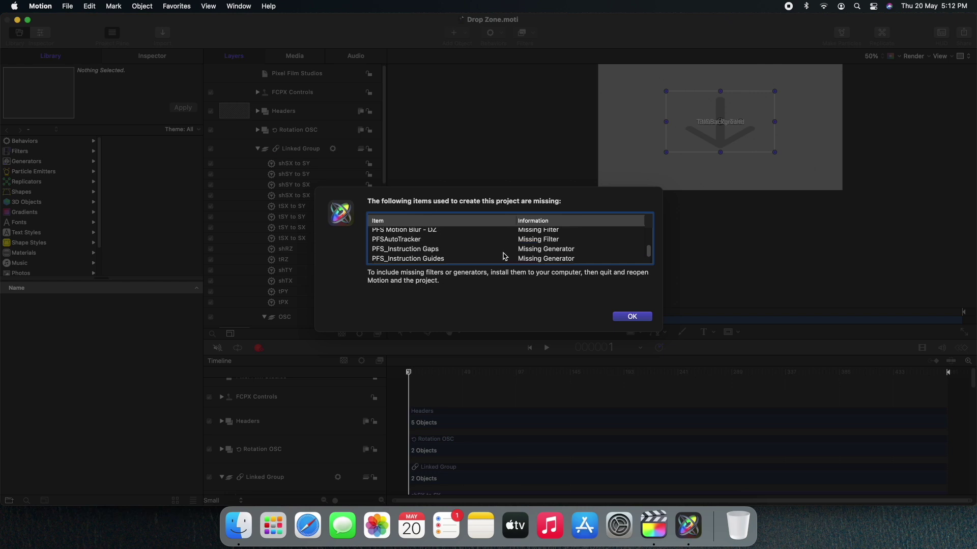
- Examine the missing filter, generator and font entries individually in the missing items list
left_click(537, 242)
scroll(537, 243, "up", 1)
left_click(537, 241)
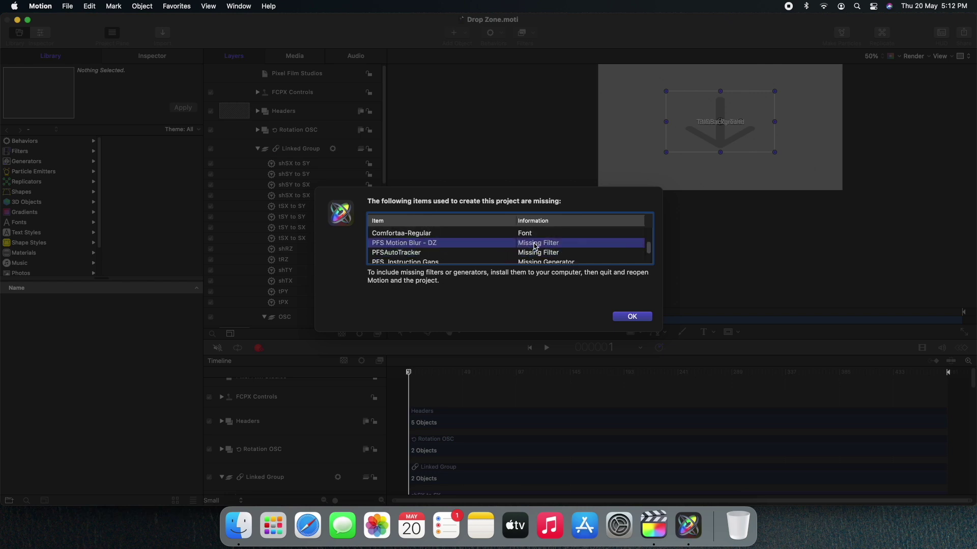
scroll(536, 240, "up", 3)
scroll(528, 235, "down", 4)
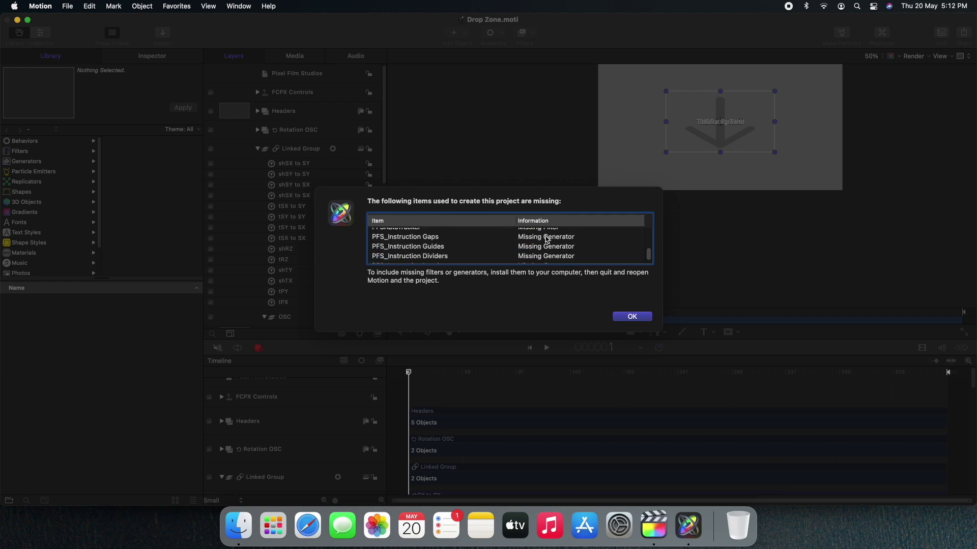
scroll(546, 242, "up", 2)
left_click(545, 242)
left_click(548, 234)
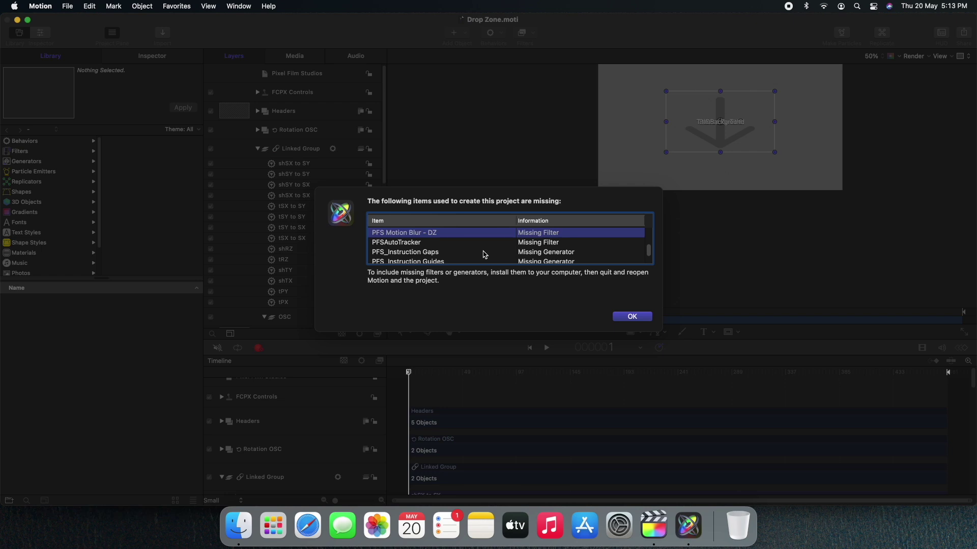
scroll(484, 255, "down", 2)
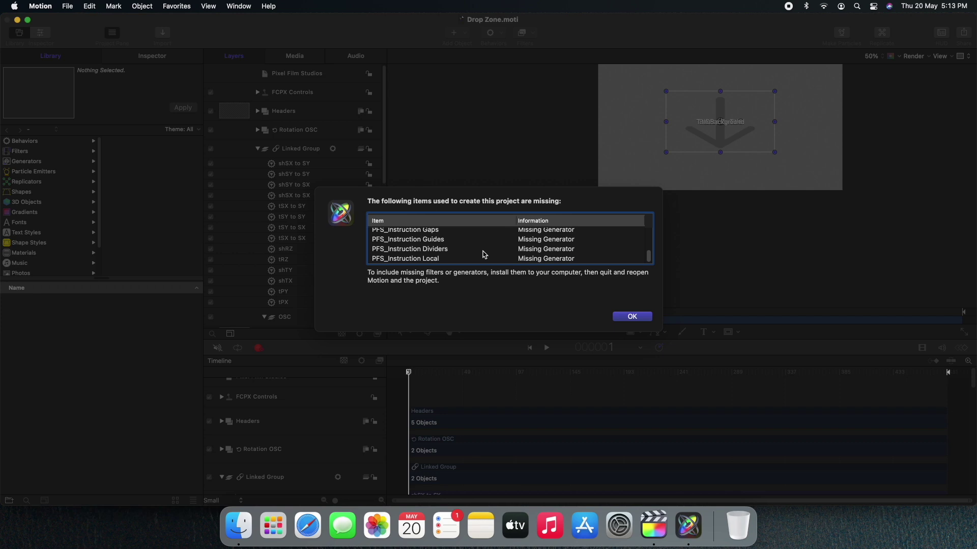
left_click(547, 252)
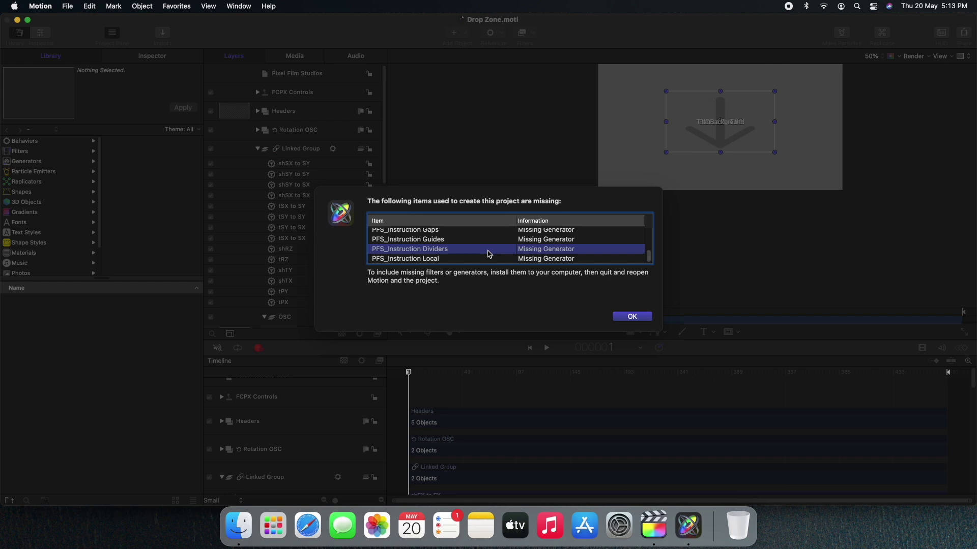
scroll(488, 254, "up", 2)
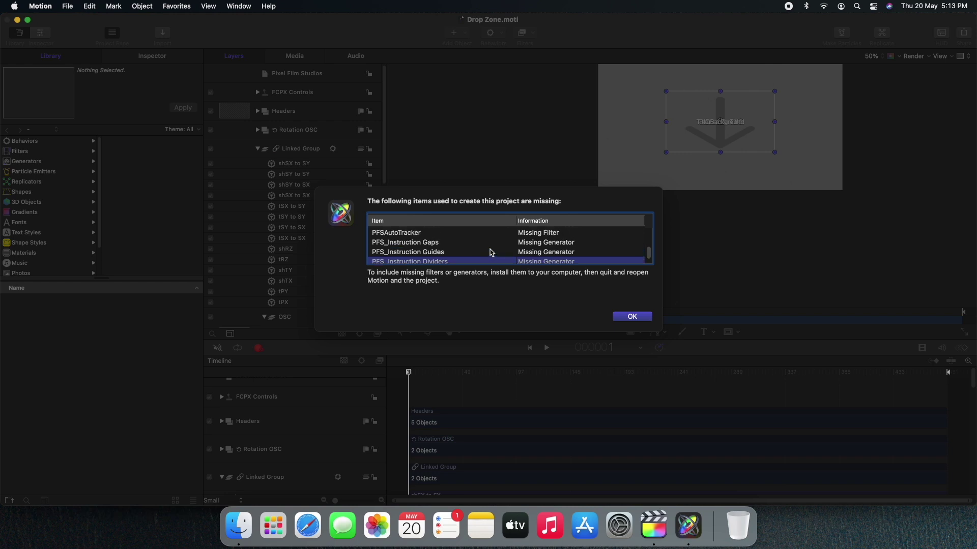
scroll(542, 253, "up", 1)
left_click(542, 240)
scroll(531, 249, "up", 5)
left_click(527, 253)
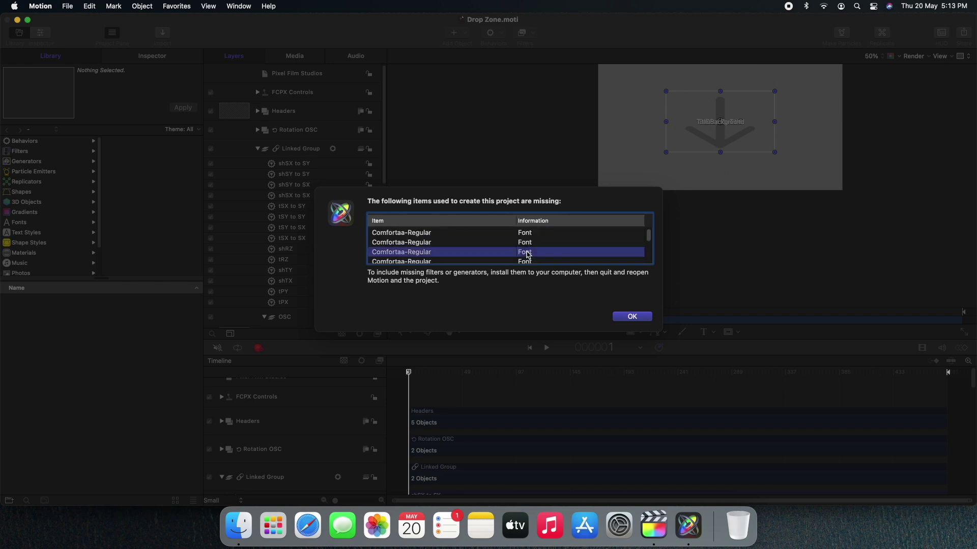
scroll(498, 251, "down", 6)
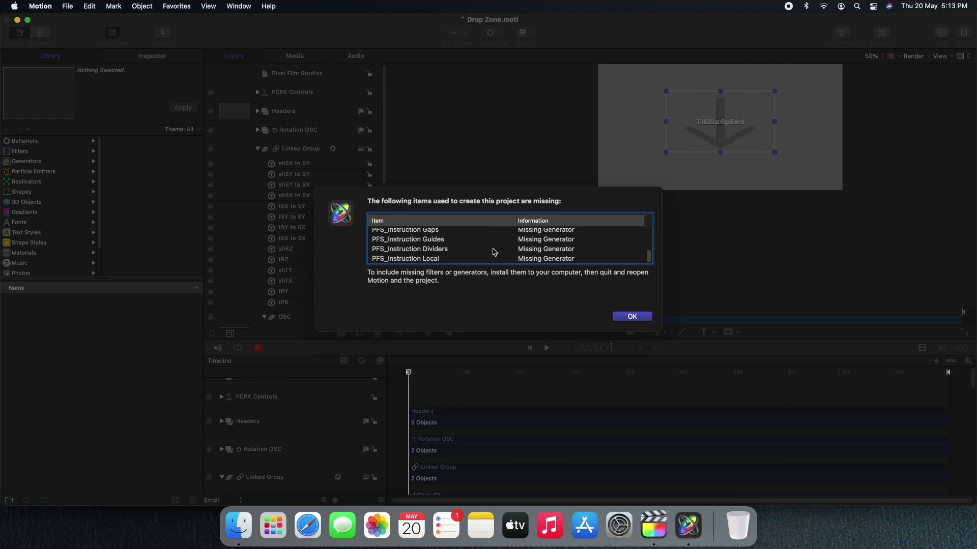
- Dismiss the missing items warning, close the Drop Zone project and preview the Drop Zone title again in Final Cut Pro
left_click(633, 318)
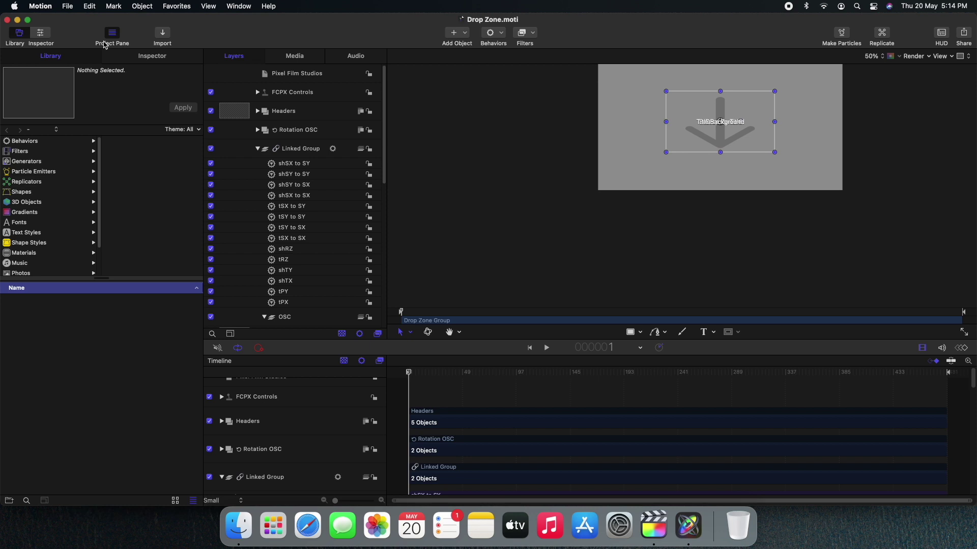
left_click(7, 20)
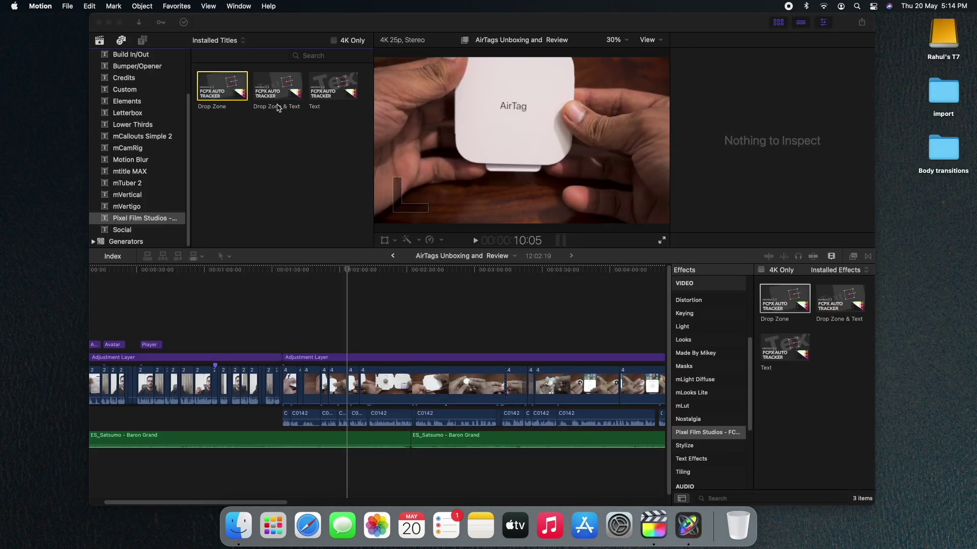
left_click(221, 96)
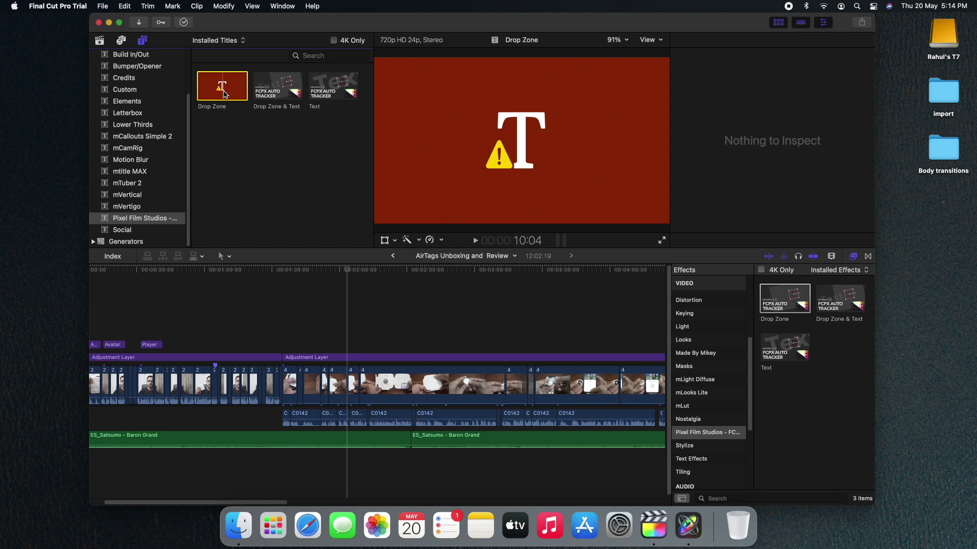
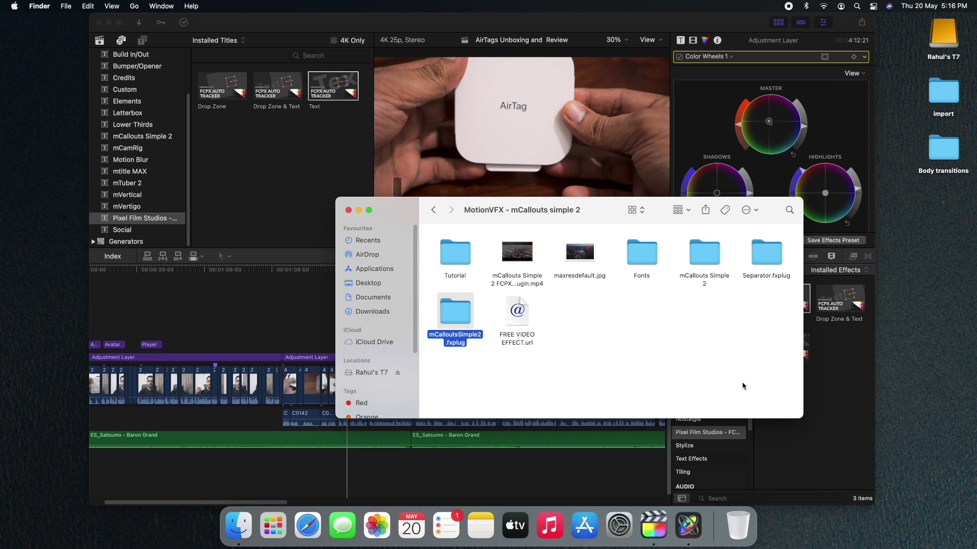
- Add Separator.fxplug to the selection with mCalloutsSimple2.fxplug, and go to the Macintosh HD disk of the computer
left_click(772, 267, "super")
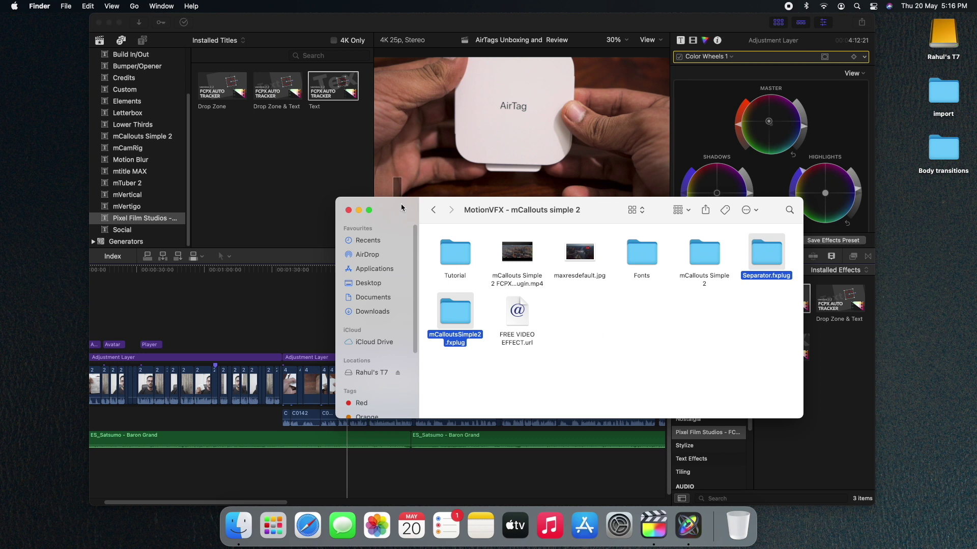
left_click(154, 7)
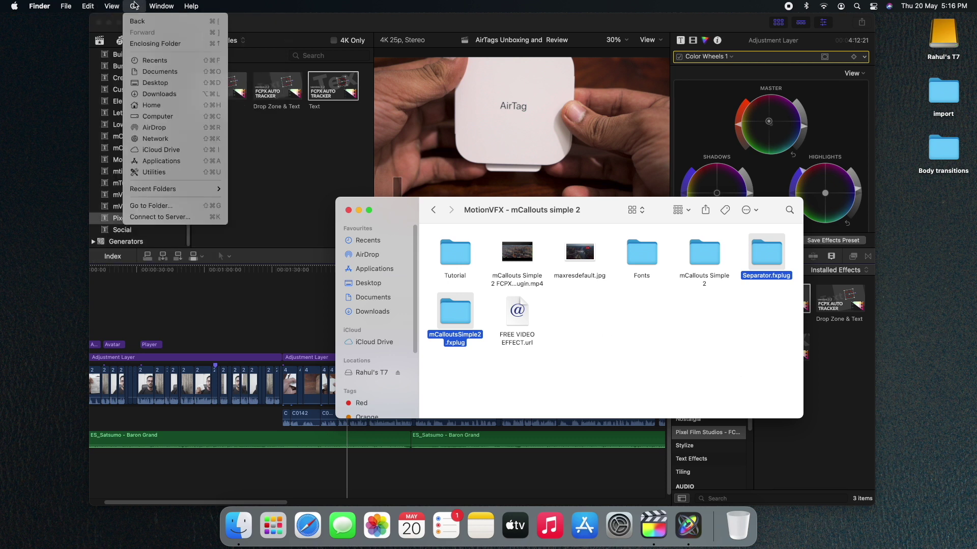
left_click(171, 118)
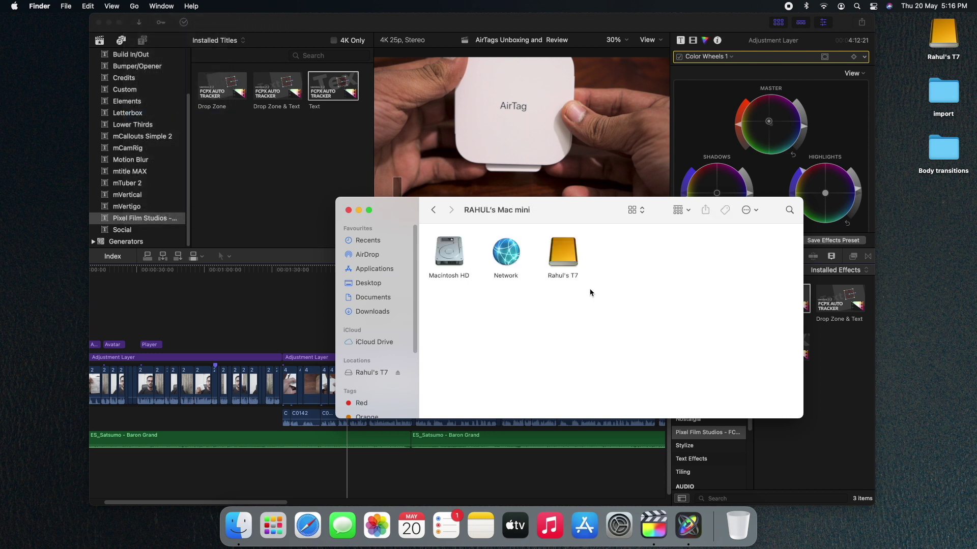
double_click(449, 252)
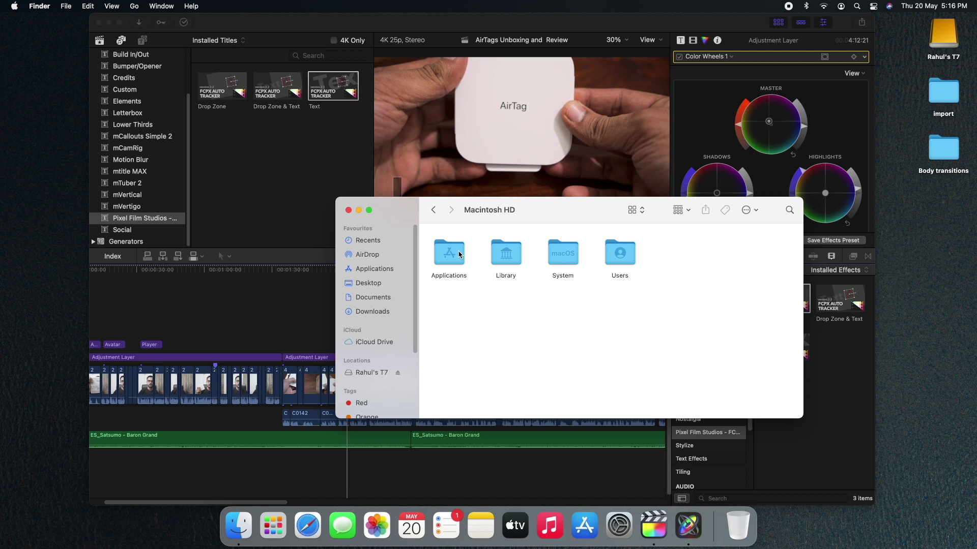
- Display the contents of Macintosh HD in column view
left_click(678, 210)
left_click(642, 210)
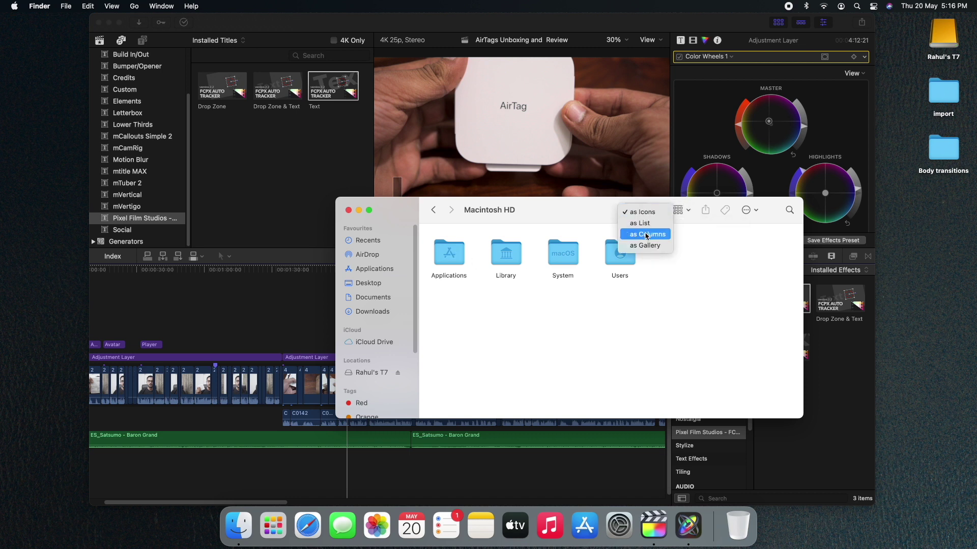
left_click(646, 234)
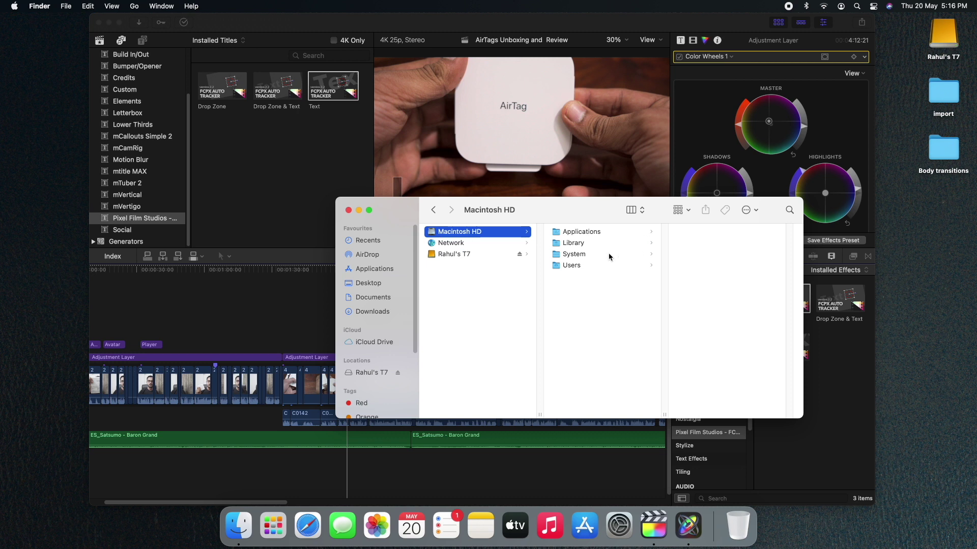
- Go to the FxPlug folder inside Library > Plug-Ins on Macintosh HD
left_click(571, 245)
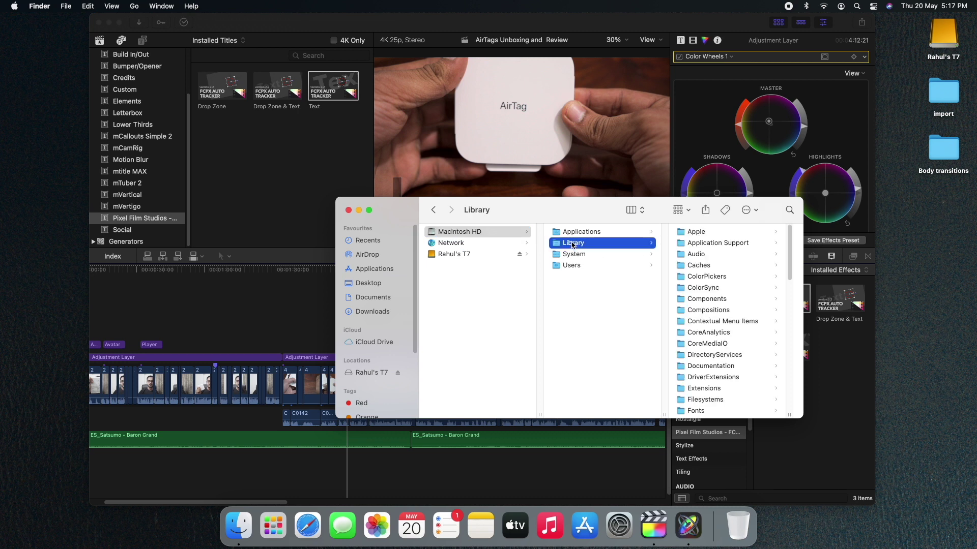
scroll(742, 280, "down", 3)
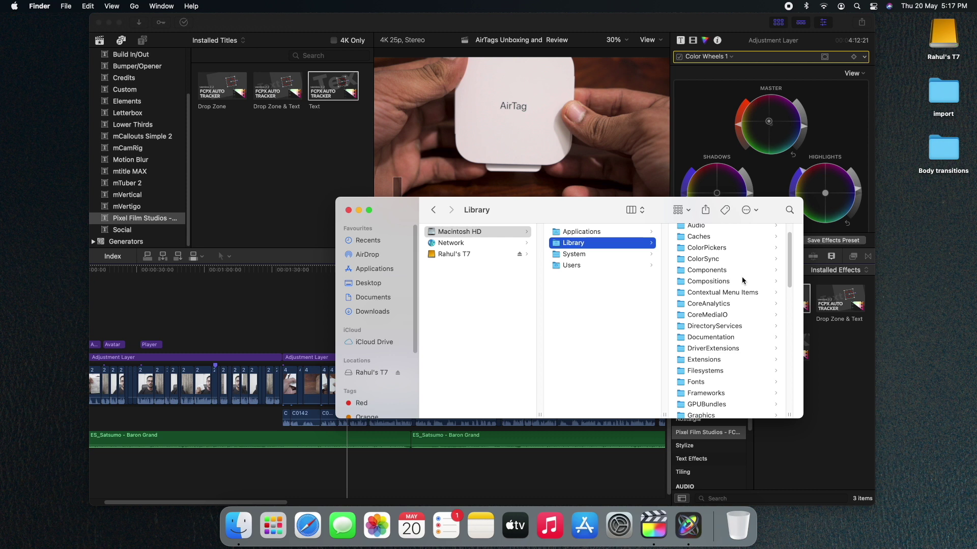
scroll(742, 280, "down", 6)
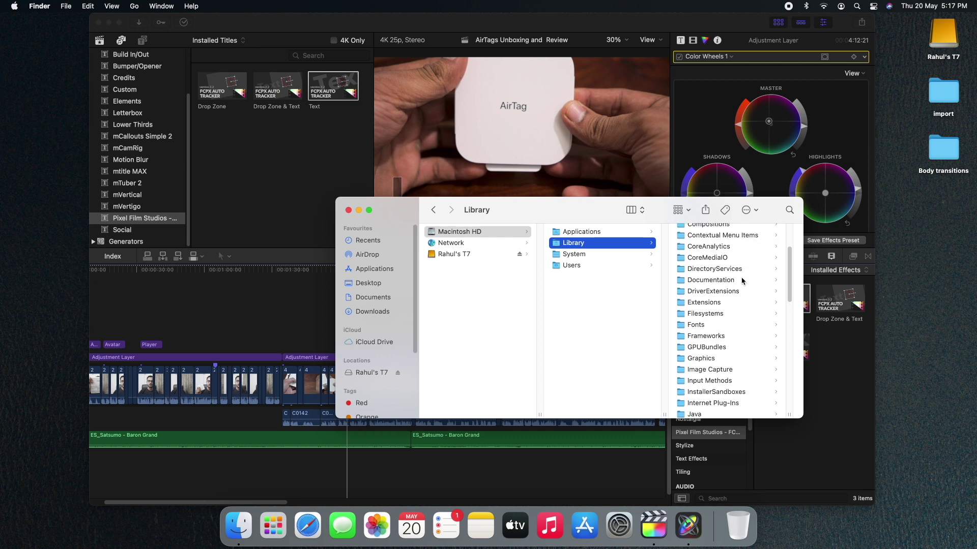
scroll(742, 280, "down", 6)
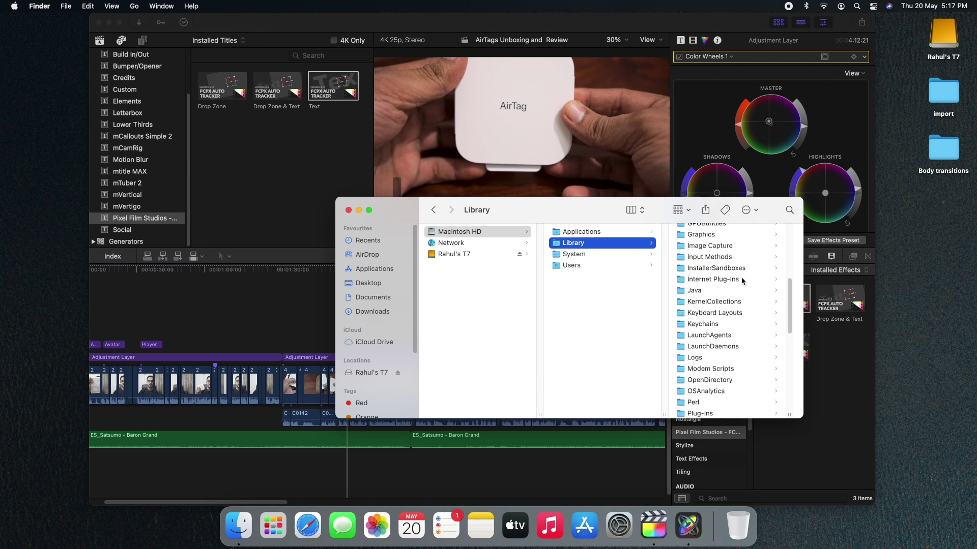
left_click(699, 386)
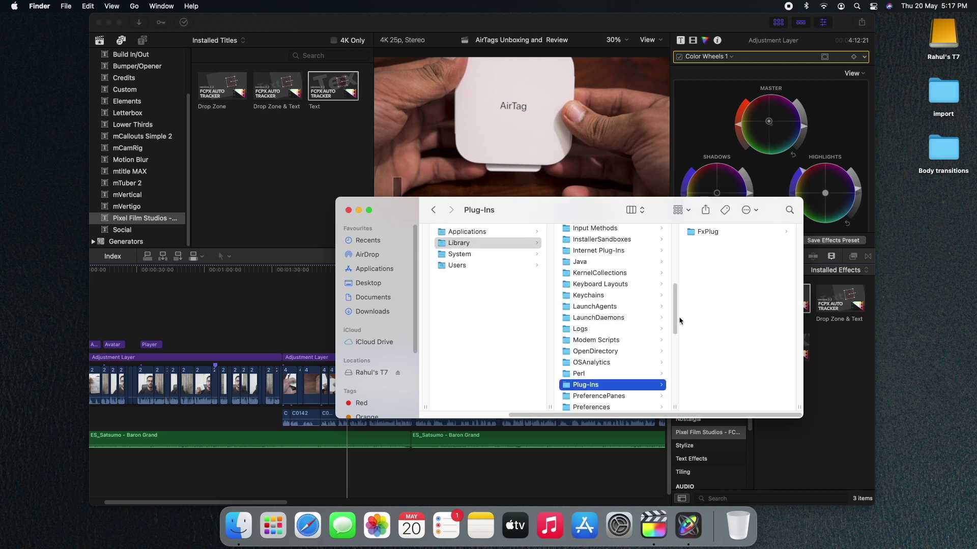
left_click(709, 232)
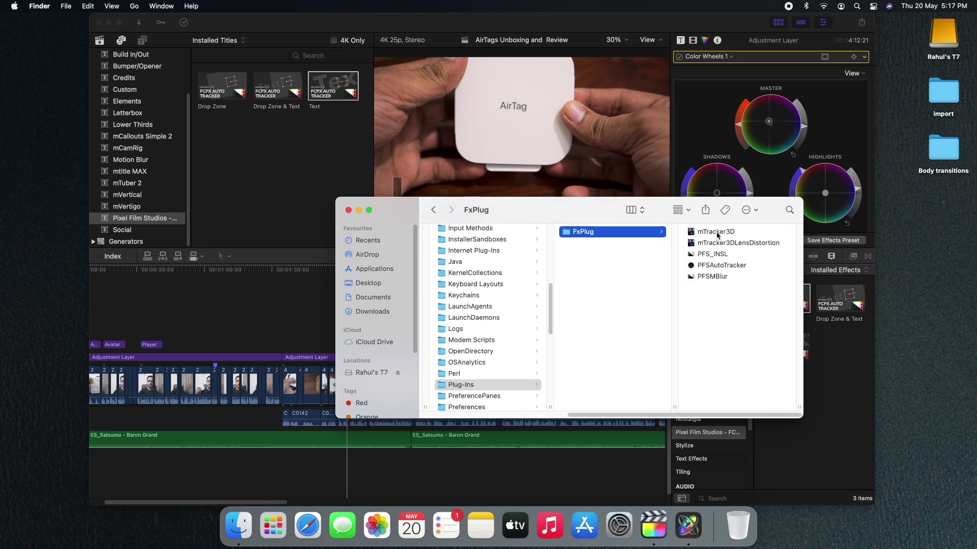
- Paste the copied mCalloutsSimple2.fxplug and Separator.fxplug into the FxPlug folder and check both pasted items
left_click_drag(729, 316, 718, 227)
left_click(596, 305)
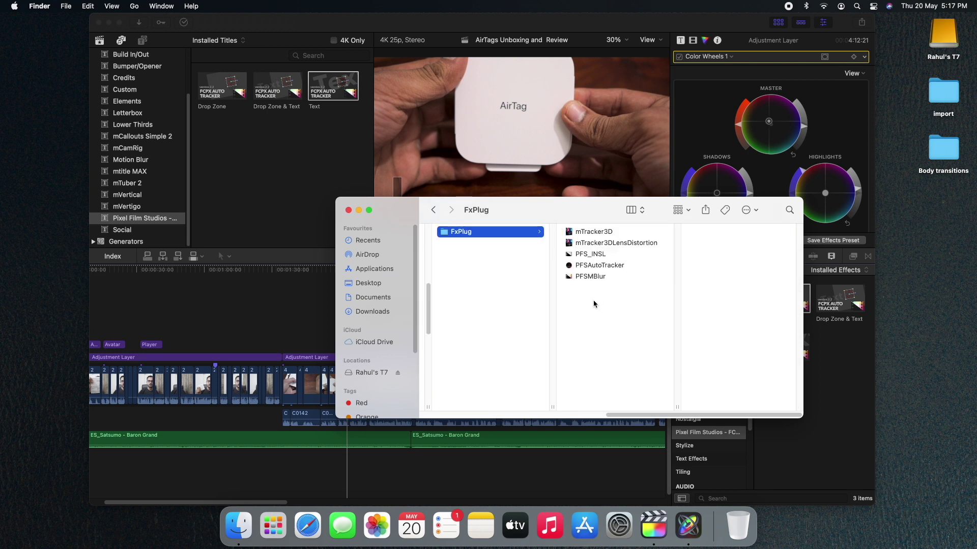
left_click(595, 254)
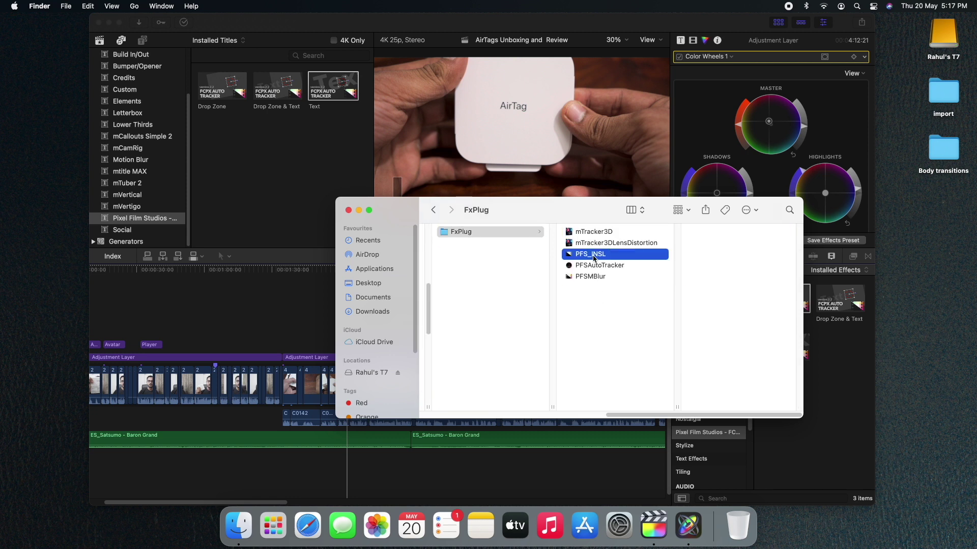
left_click(594, 315)
key("super+v")
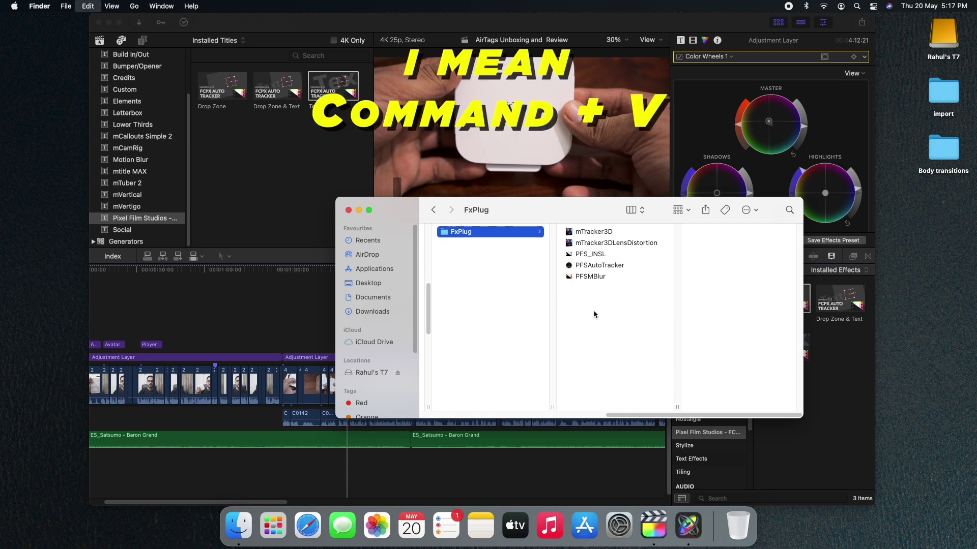
left_click(606, 233)
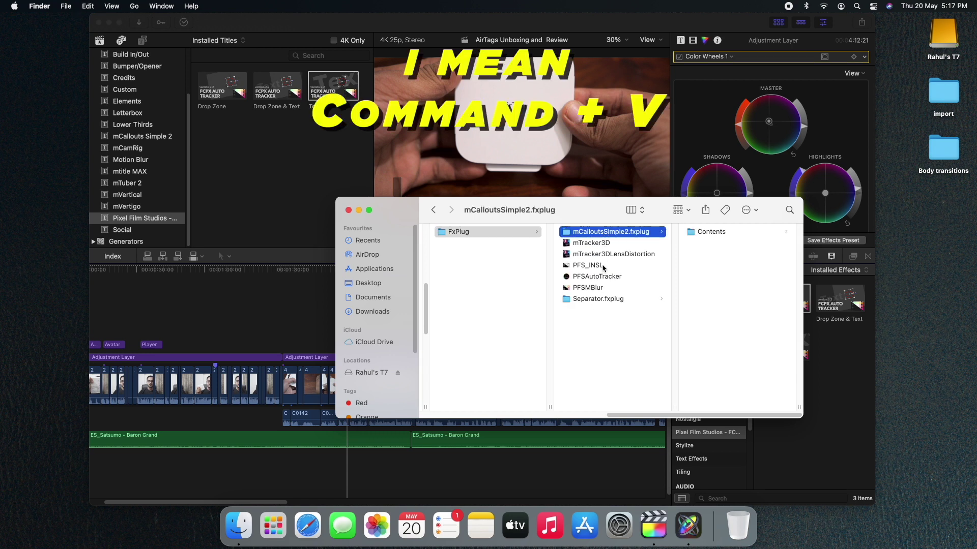
left_click(597, 300)
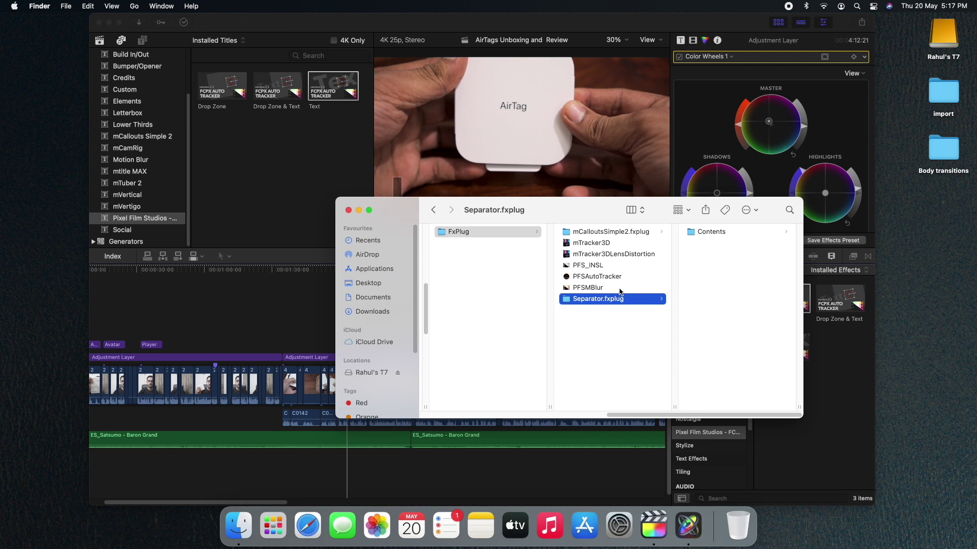
- Go back to the downloaded MotionVFX - mCallouts simple 2 folder
left_click(434, 209)
left_click(434, 210)
left_click(434, 209)
left_click(434, 209)
left_click(434, 210)
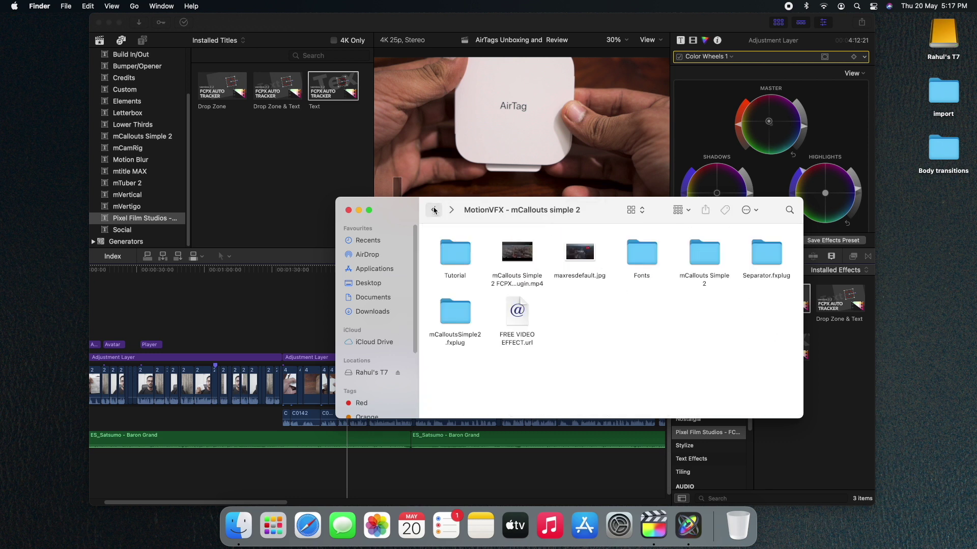
- Display the contents of the mCallouts Simple 2 title folder in column view
left_click(704, 254)
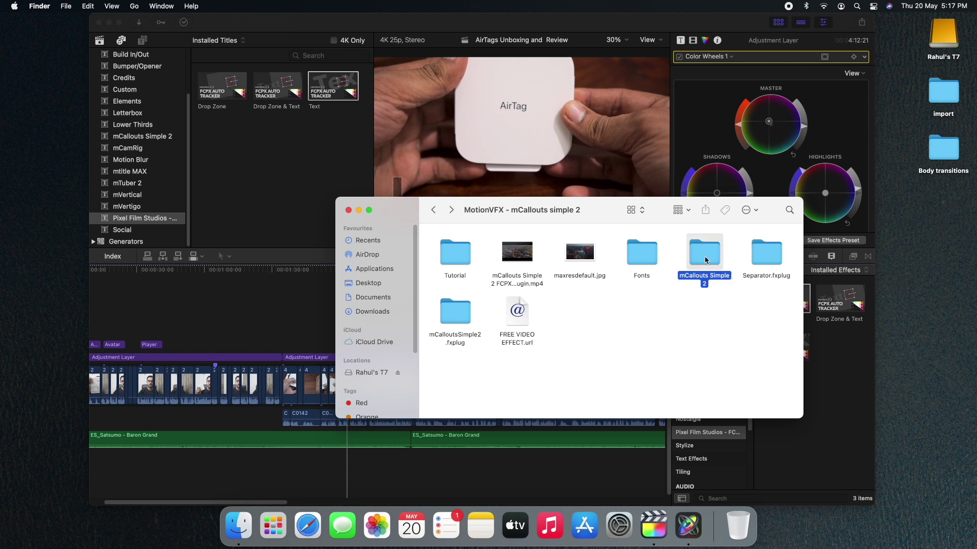
key("super+3")
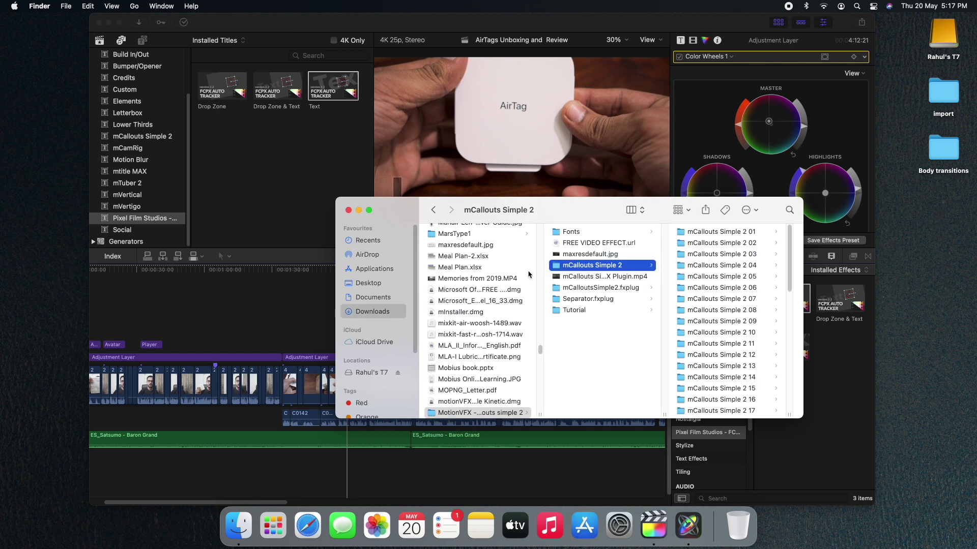
scroll(529, 273, "up", 5)
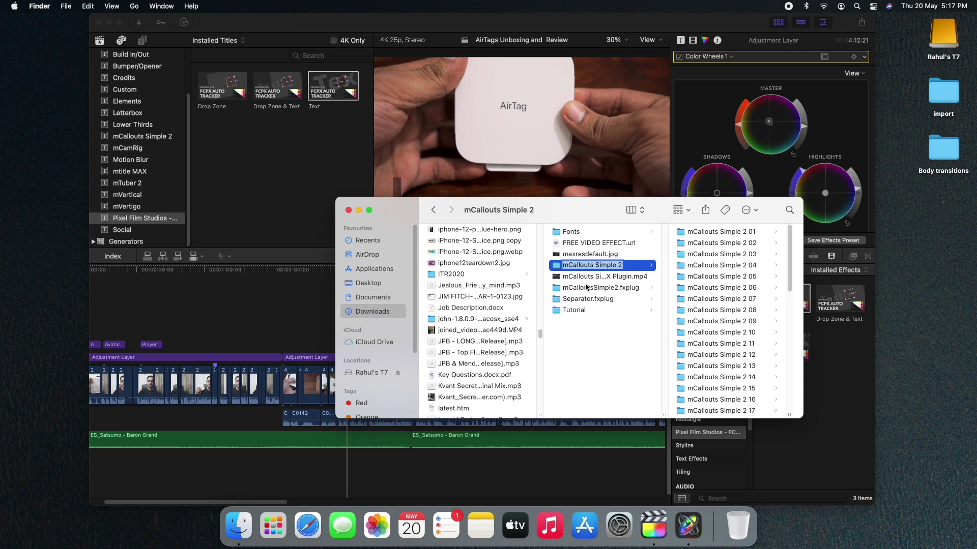
left_click(630, 346)
left_click(616, 267)
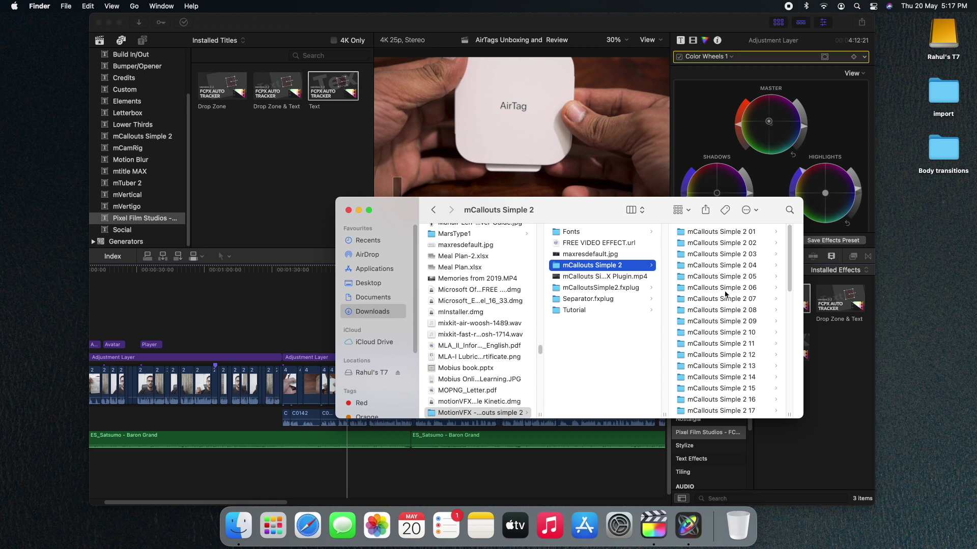
- Search Spotlight for movies, open the Movies folder and go to Motion Templates > Titles > mCallouts Simple 2
key("super+space")
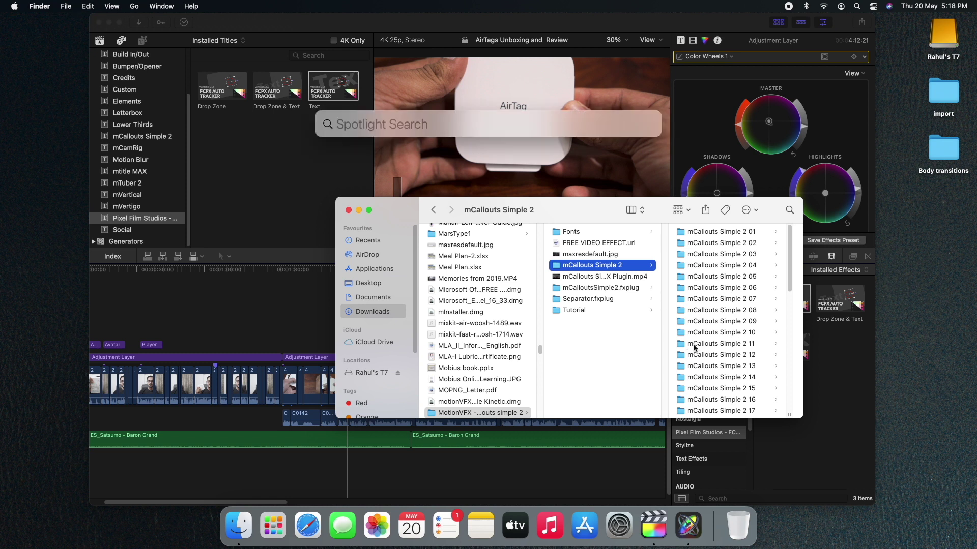
type("movies")
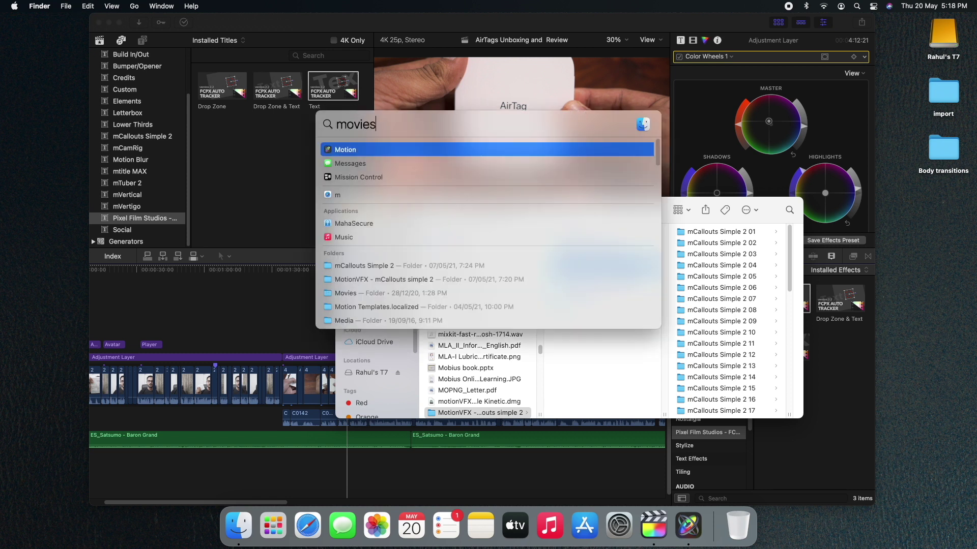
key("Return")
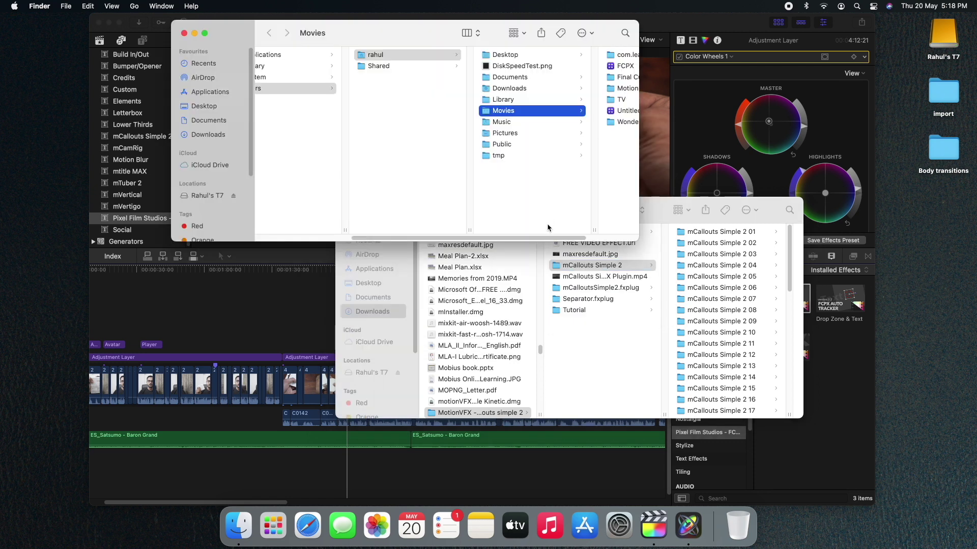
scroll(547, 227, "right", 3)
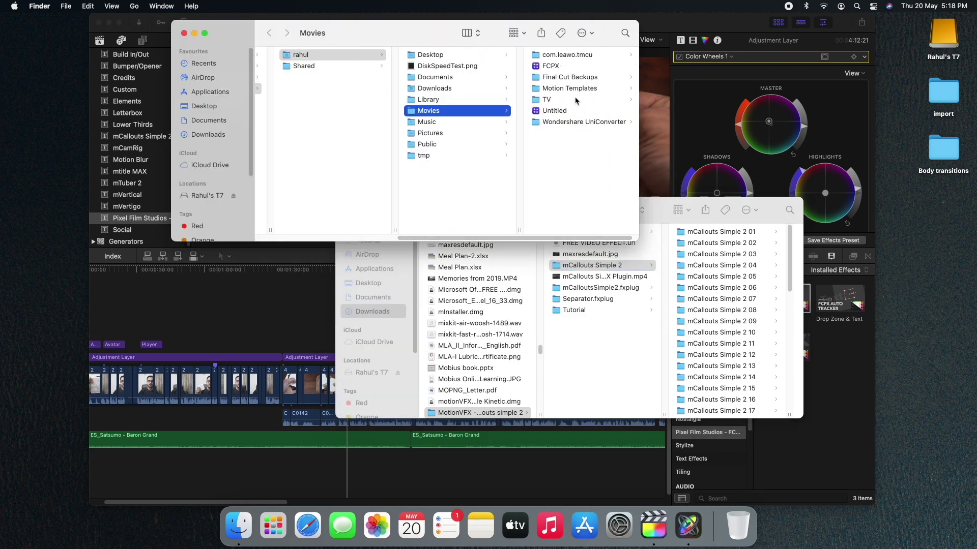
left_click(574, 90)
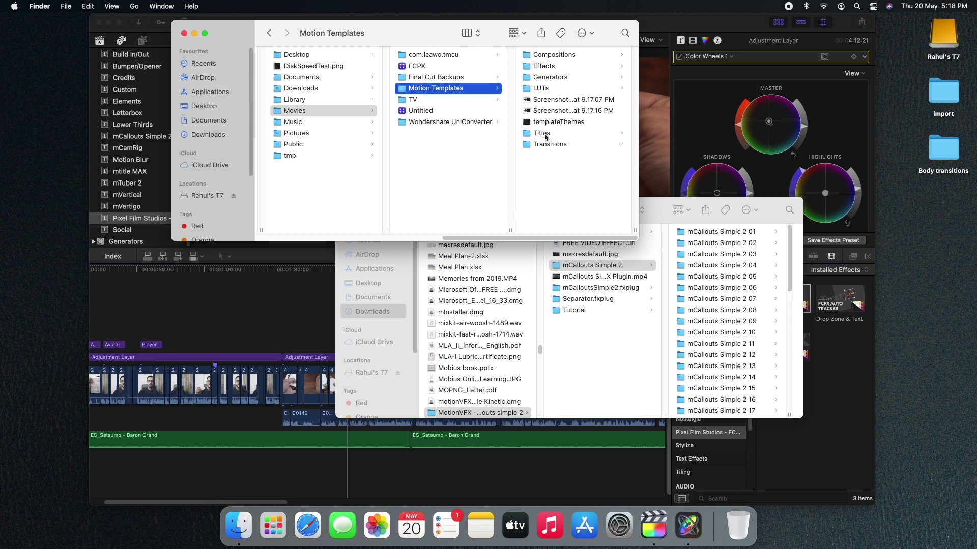
left_click(543, 134)
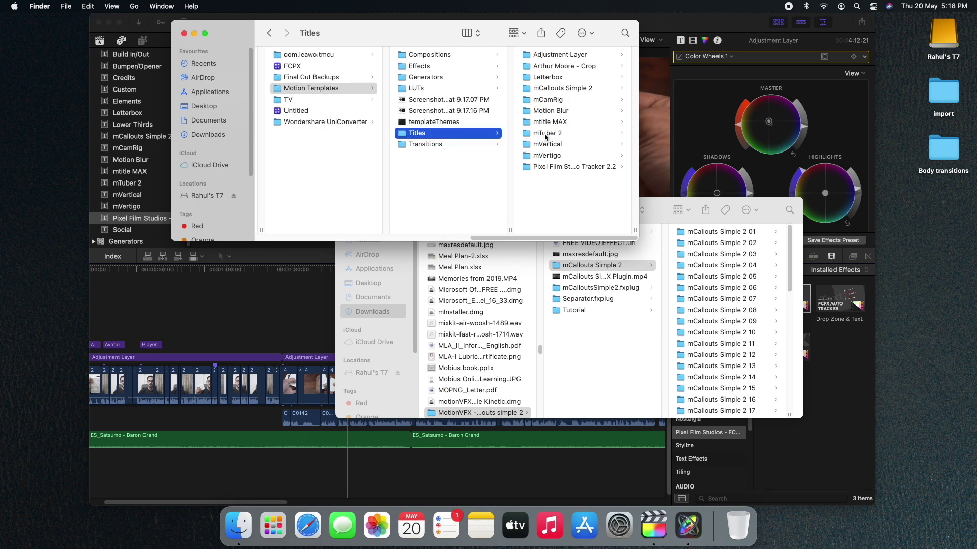
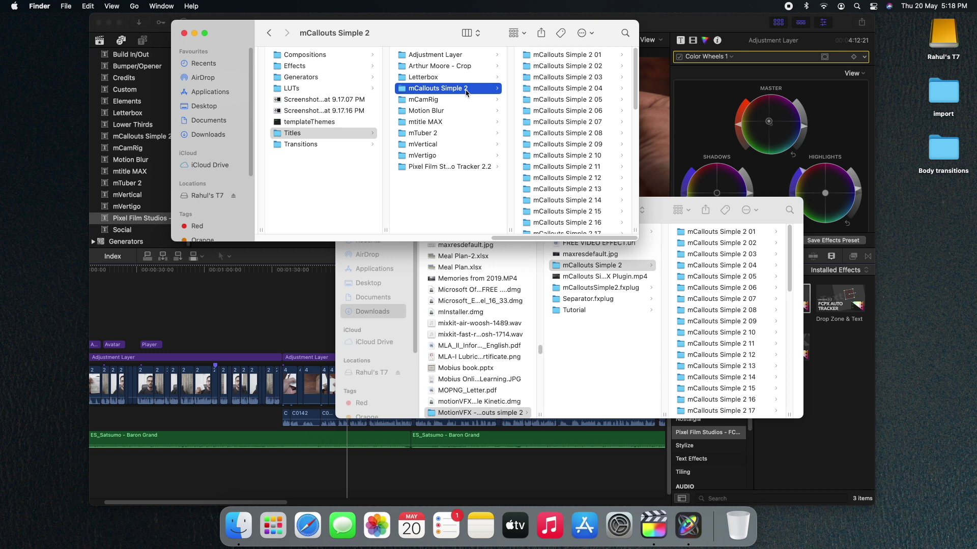
- Close both Finder windows, the one showing Motion Templates and the one showing the downloaded mCallouts folder
left_click(183, 33)
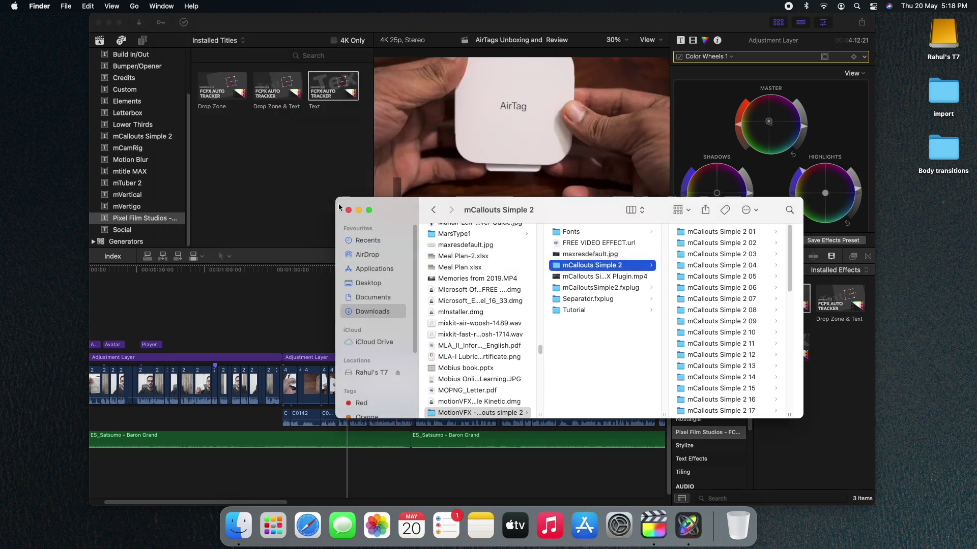
left_click(278, 123)
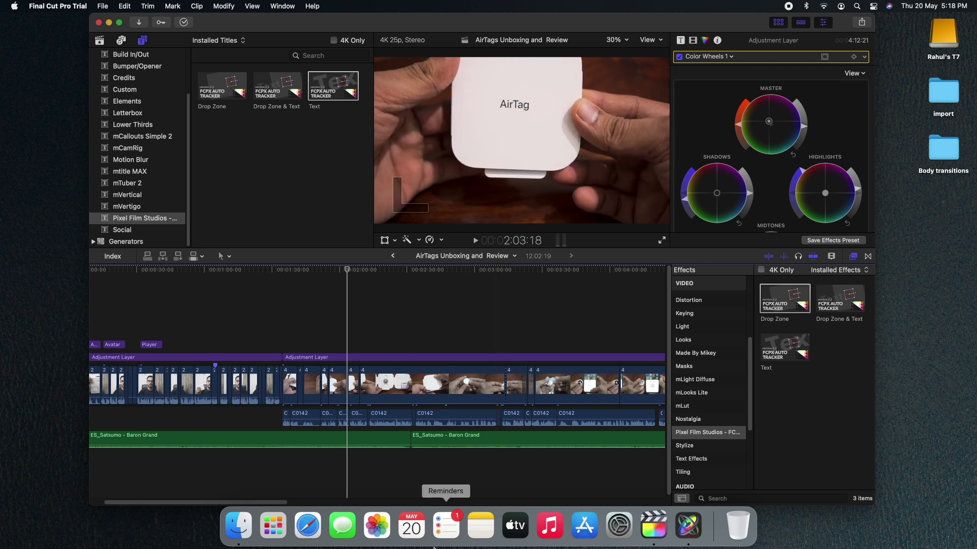
left_click(239, 525)
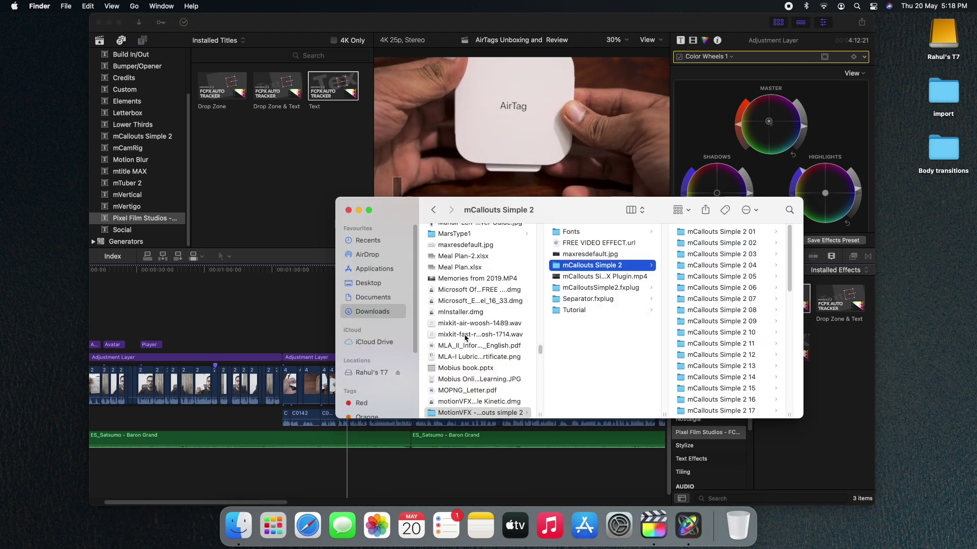
scroll(465, 337, "up", 5)
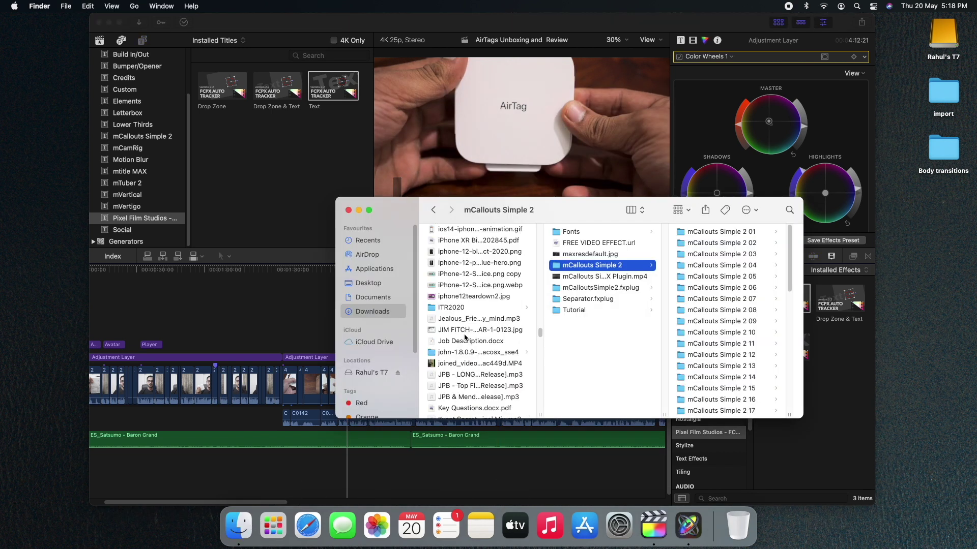
left_click(349, 210)
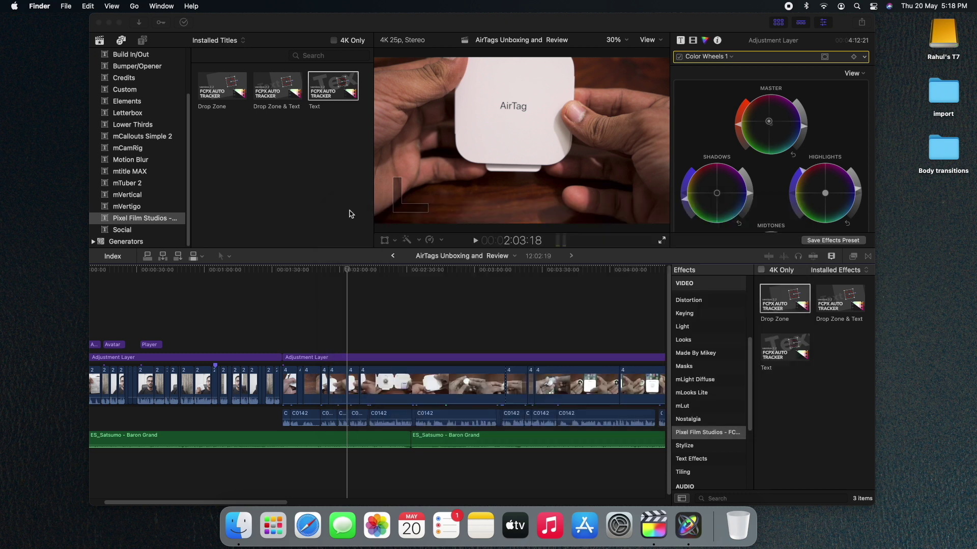
- Switch to Final Cut Pro and preview the Drop Zone and Drop Zone & Text titles of the Pixel Film Studios category
left_click(148, 227)
left_click(211, 91)
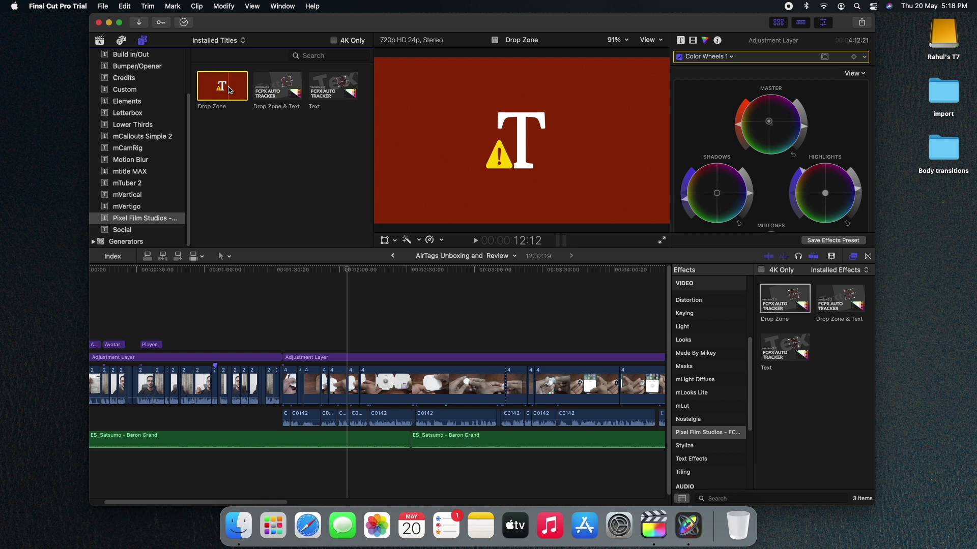
left_click(290, 95)
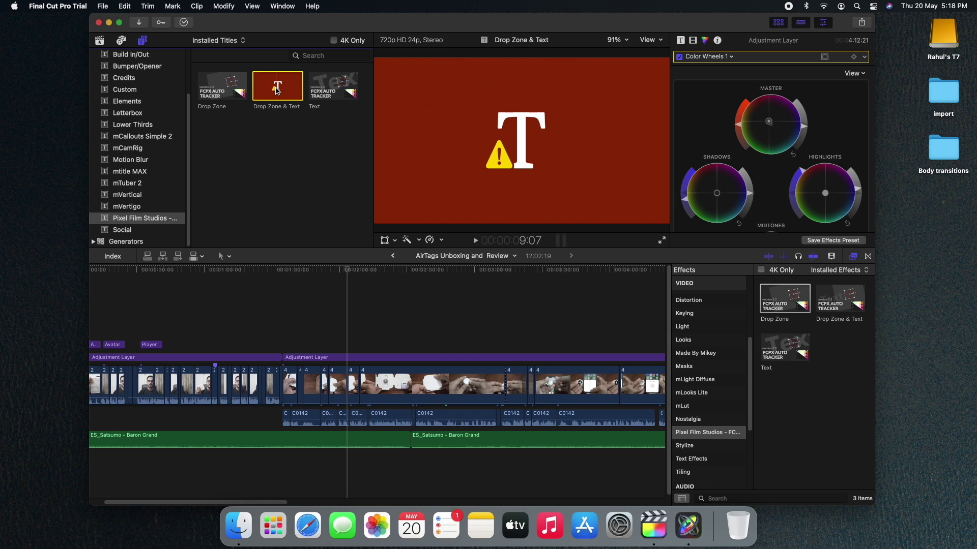
left_click(232, 92)
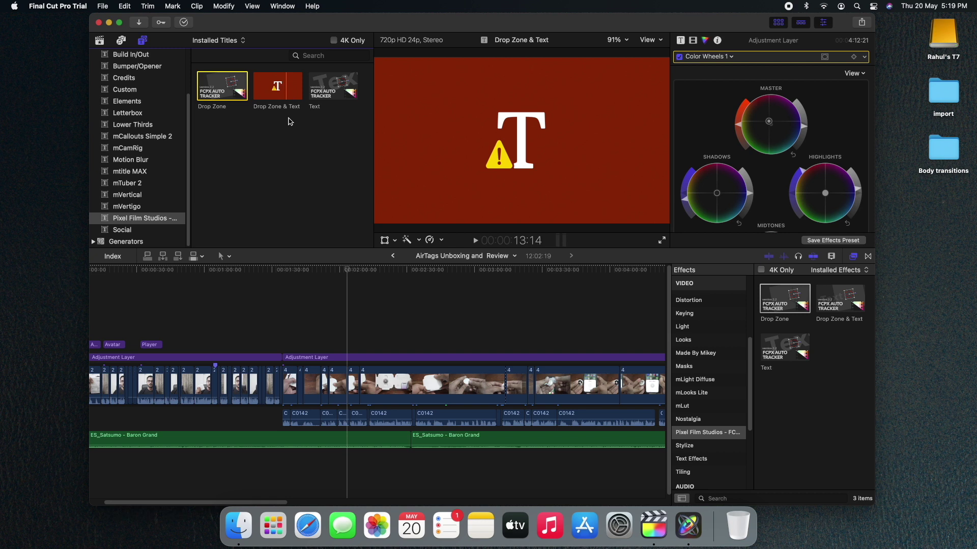
- Preview the Drop Zone effect in the effects browser and look at the Drop Zone & Text title's options without choosing one
left_click(783, 304)
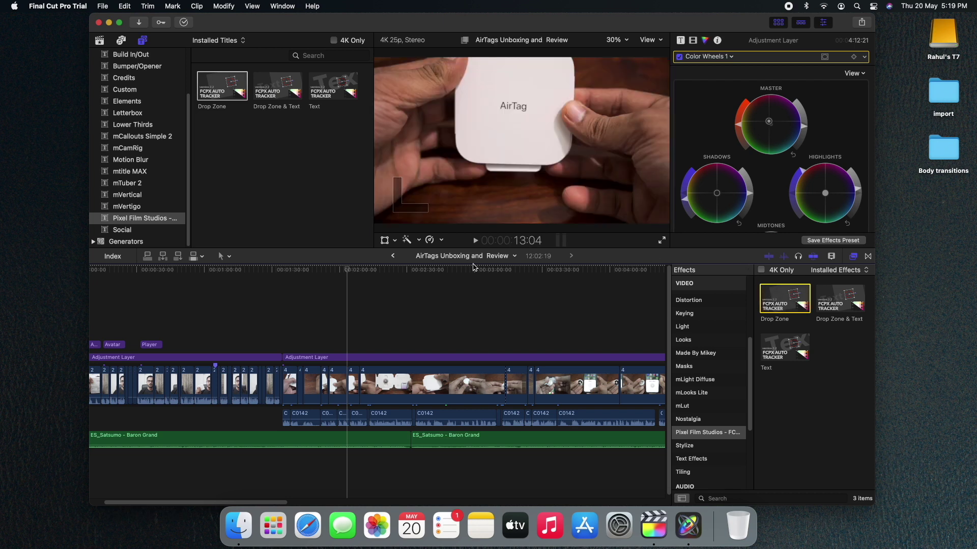
left_click(800, 306)
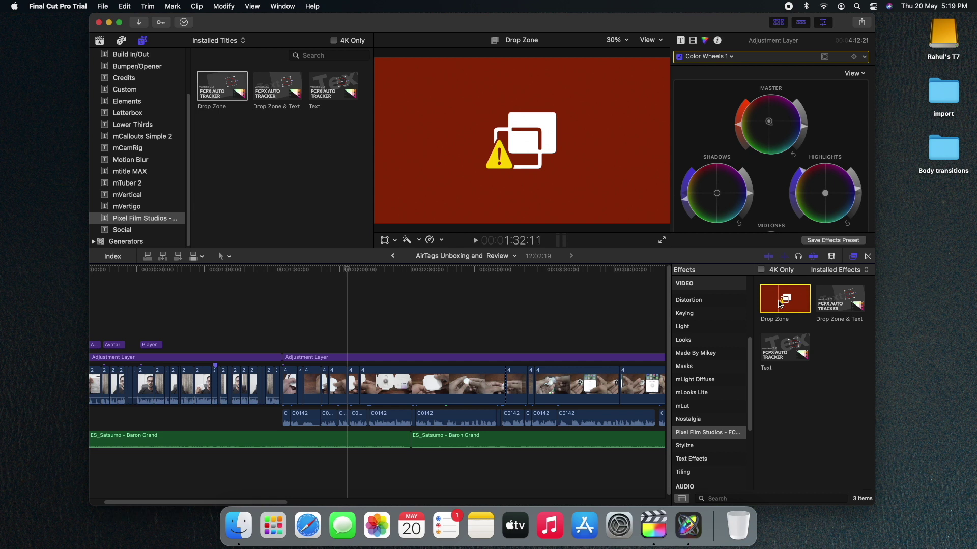
right_click(280, 94)
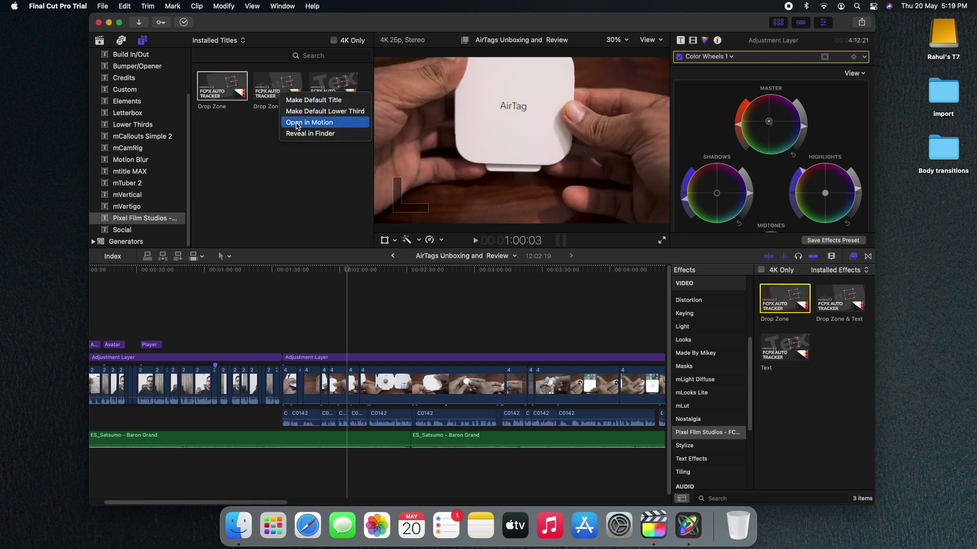
left_click(279, 185)
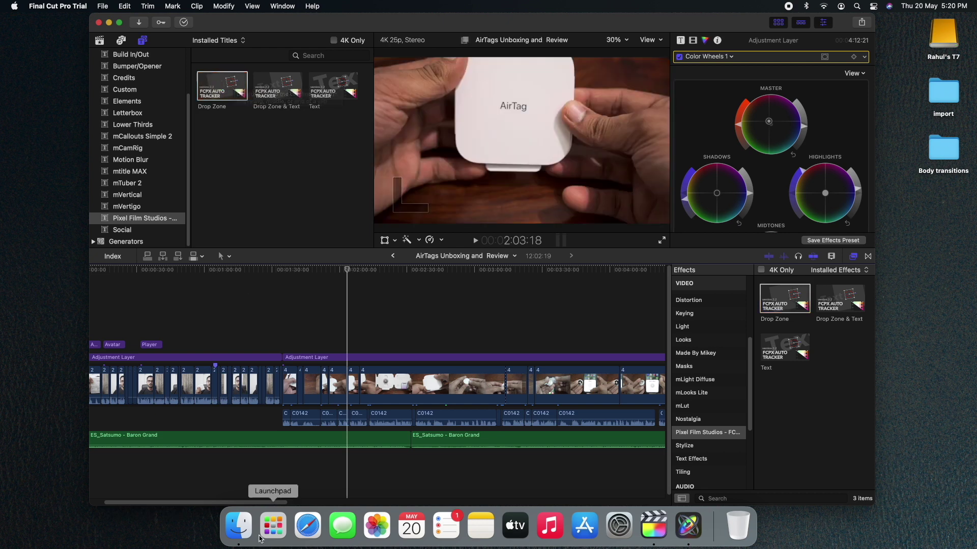
- Switch to Finder, go to Computer > Macintosh HD and show its contents in column view
left_click(239, 525)
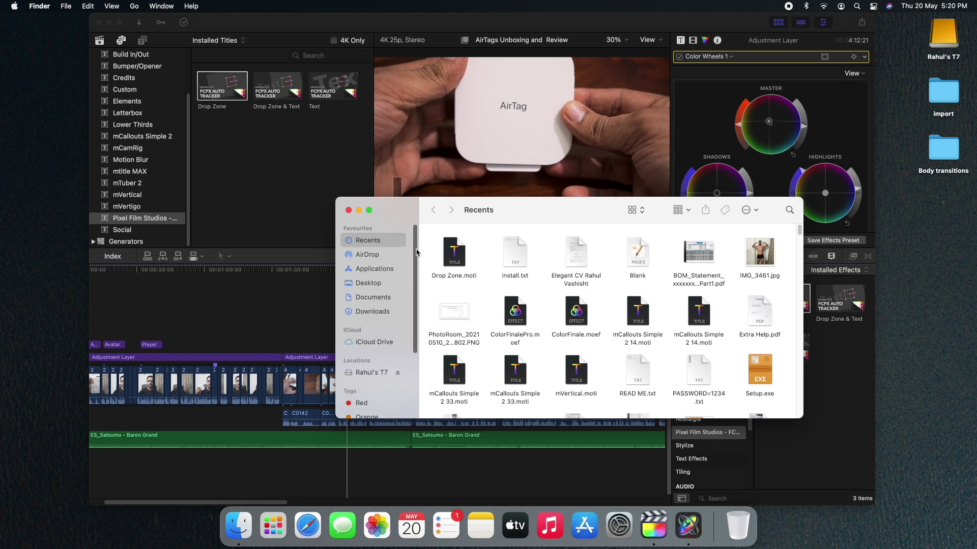
left_click(136, 6)
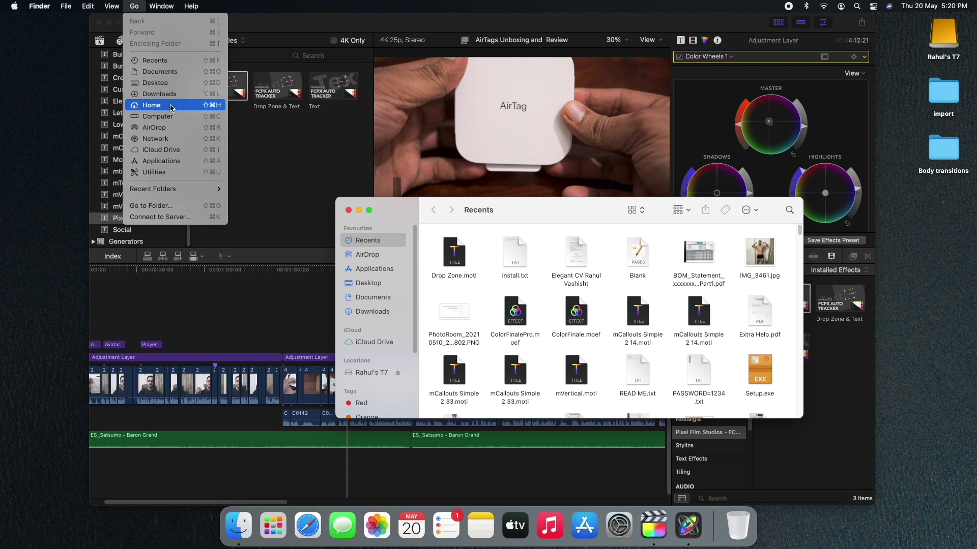
left_click(166, 122)
double_click(449, 252)
left_click(636, 214)
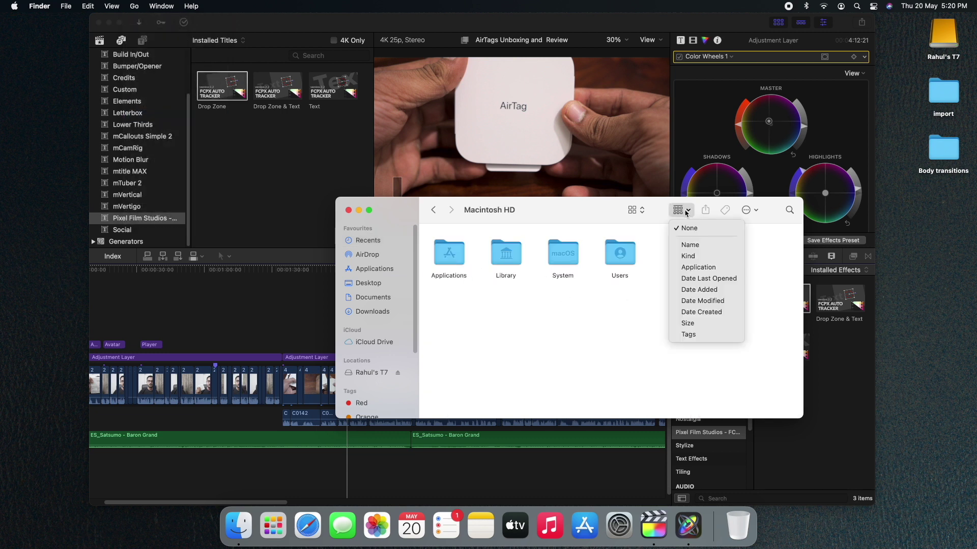
left_click(637, 216)
left_click(637, 216)
left_click(645, 232)
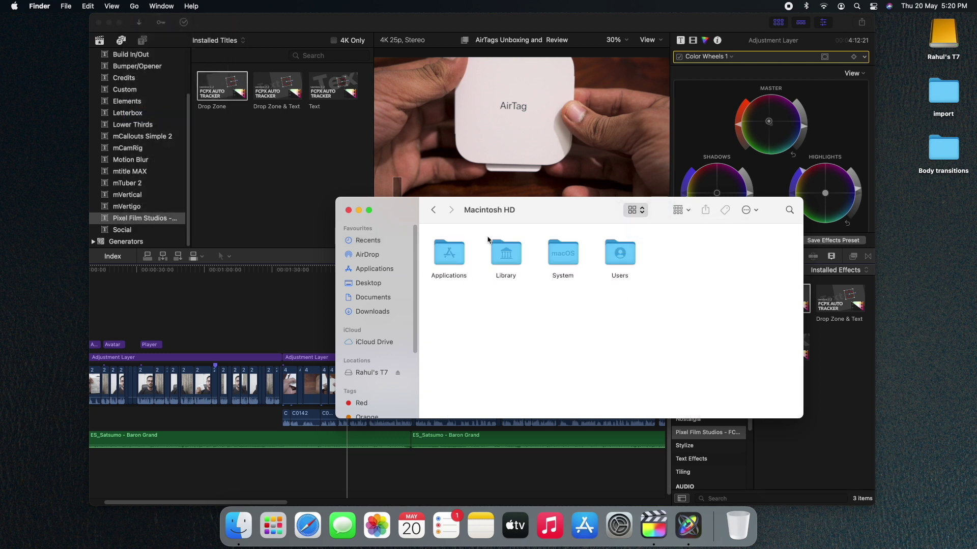
- Browse to the Library > Plug-Ins > FxPlug folder on Macintosh HD
left_click(600, 243)
scroll(735, 336, "down", 10)
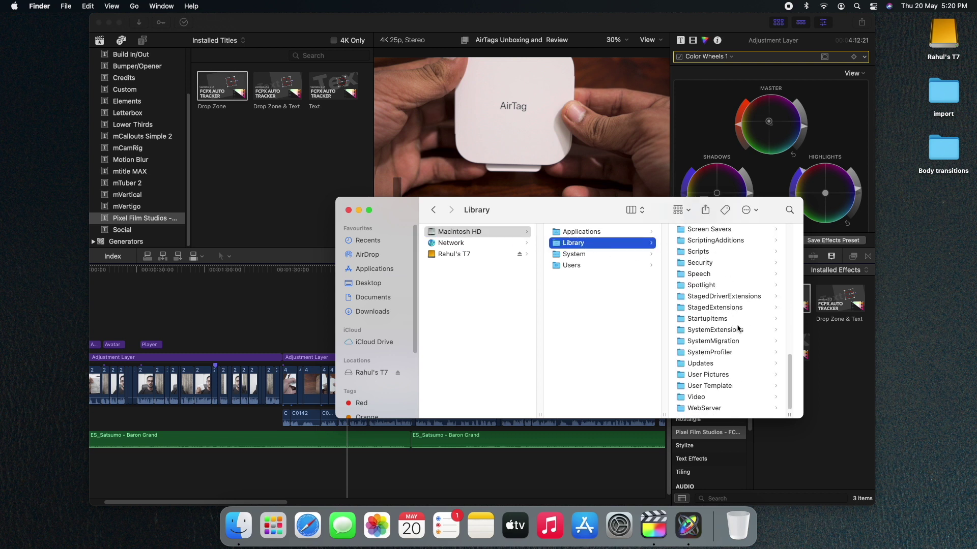
scroll(727, 336, "up", 10)
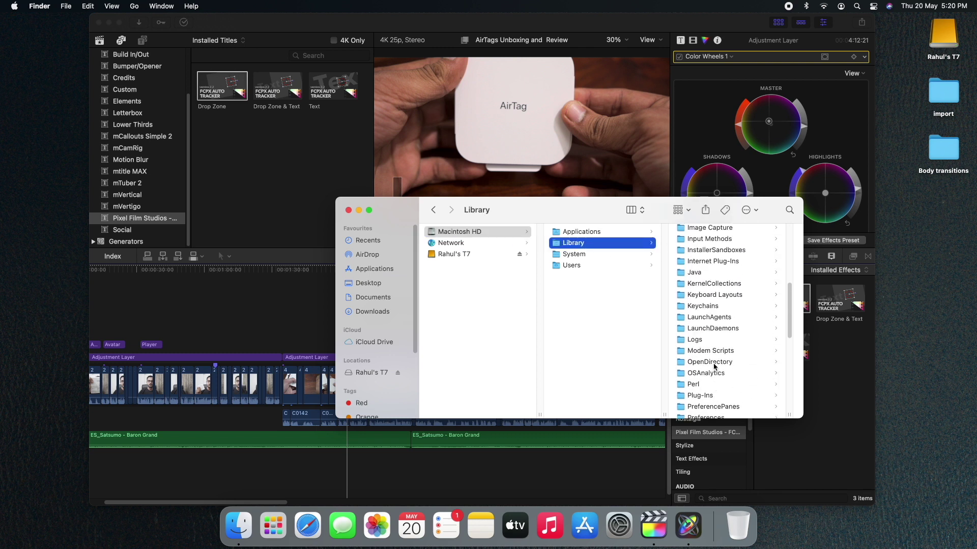
scroll(717, 320, "down", 10)
scroll(716, 318, "up", 10)
scroll(716, 351, "down", 6)
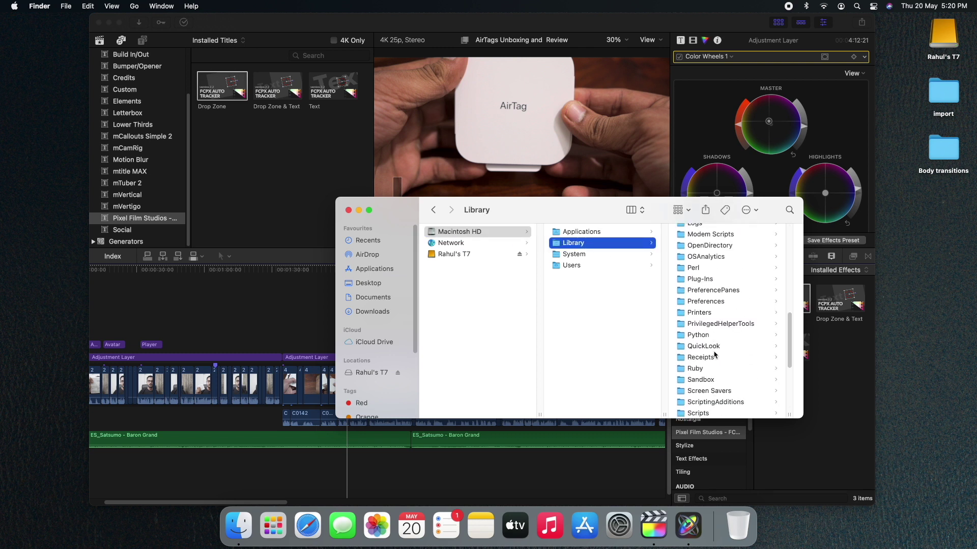
left_click(703, 279)
left_click(707, 232)
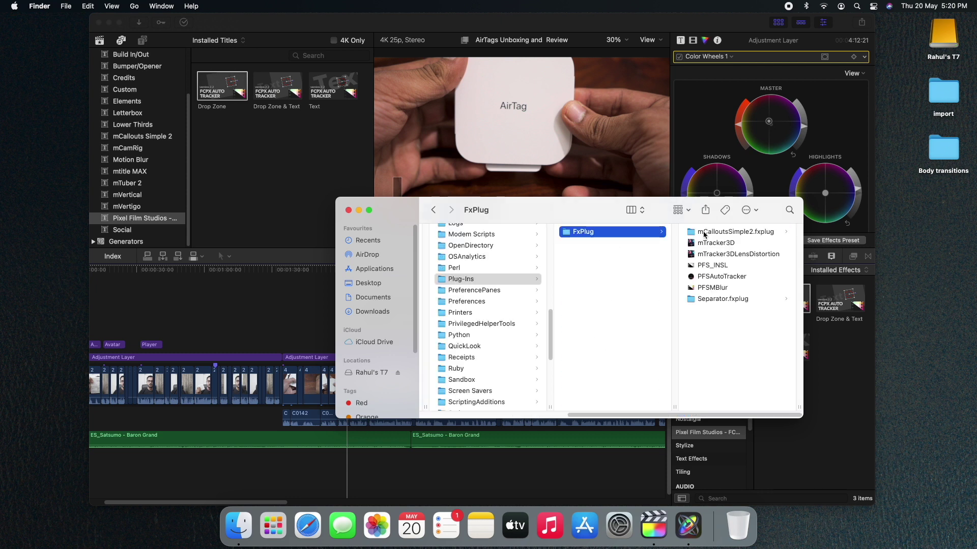
- Examine the PFSAutoTracker, PFS_INSL and PFSMBlur plug-ins in the FxPlug folder and the folder path leading to them
left_click(728, 277)
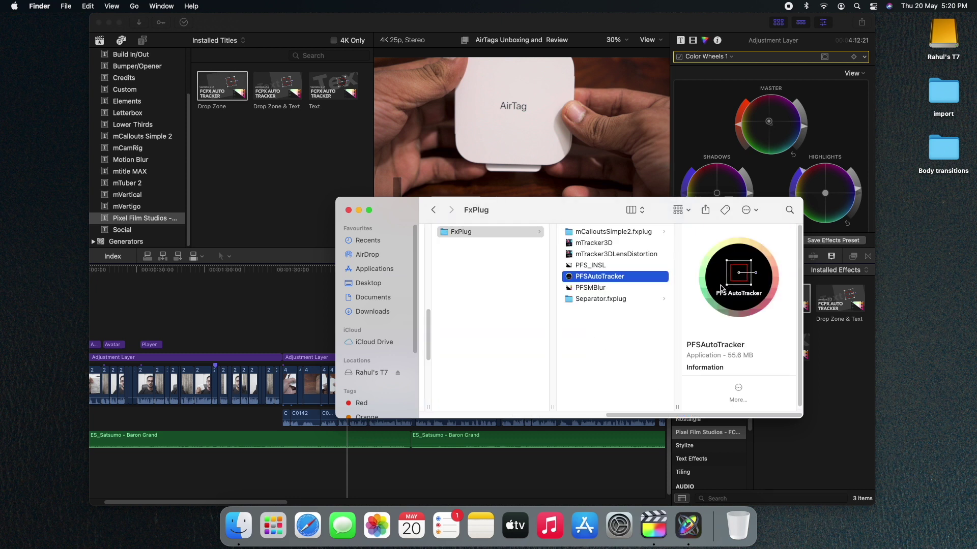
left_click(591, 265)
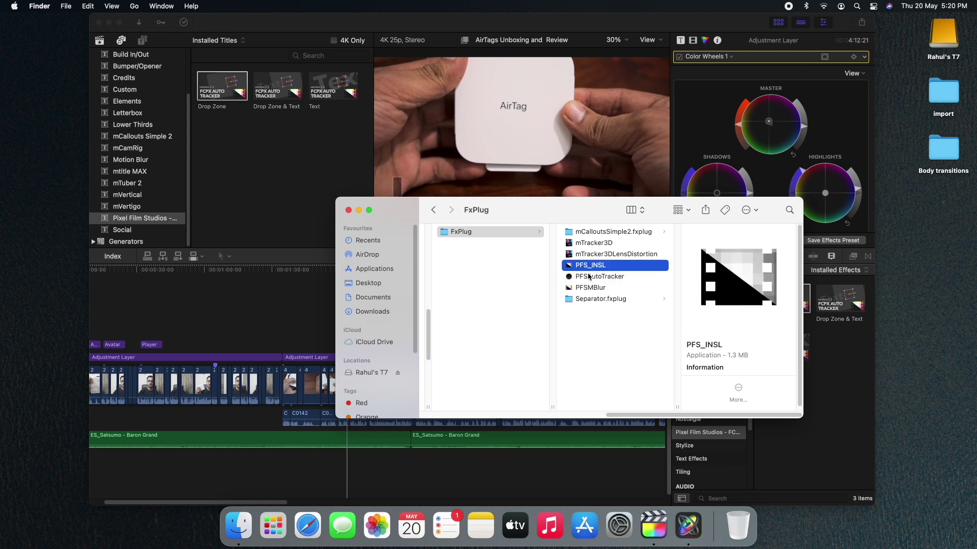
left_click(583, 288)
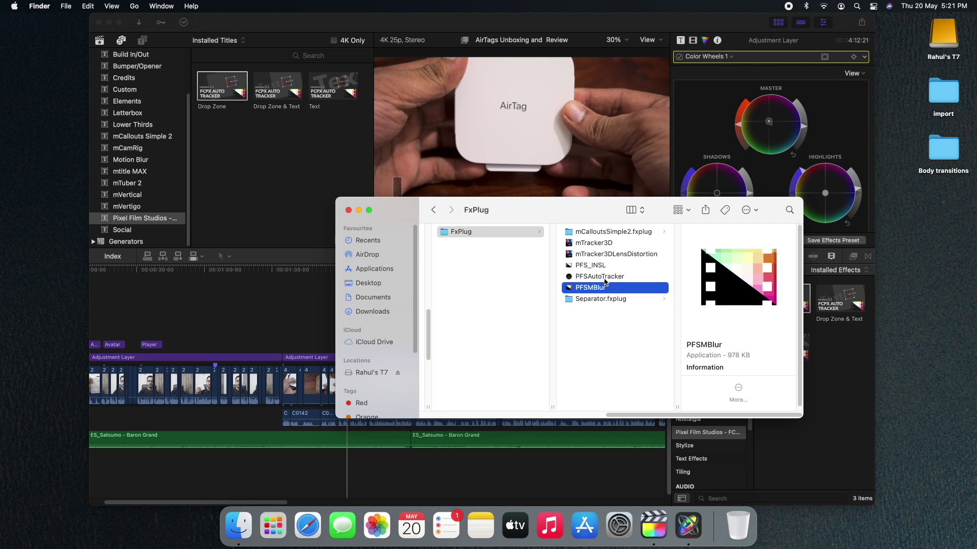
left_click(604, 277)
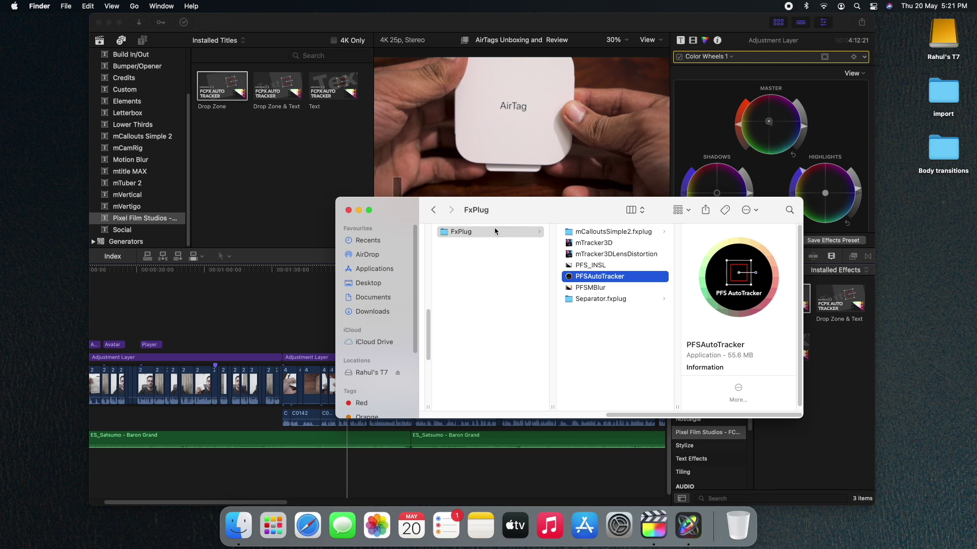
left_click(598, 266)
left_click(597, 277)
left_click(593, 289)
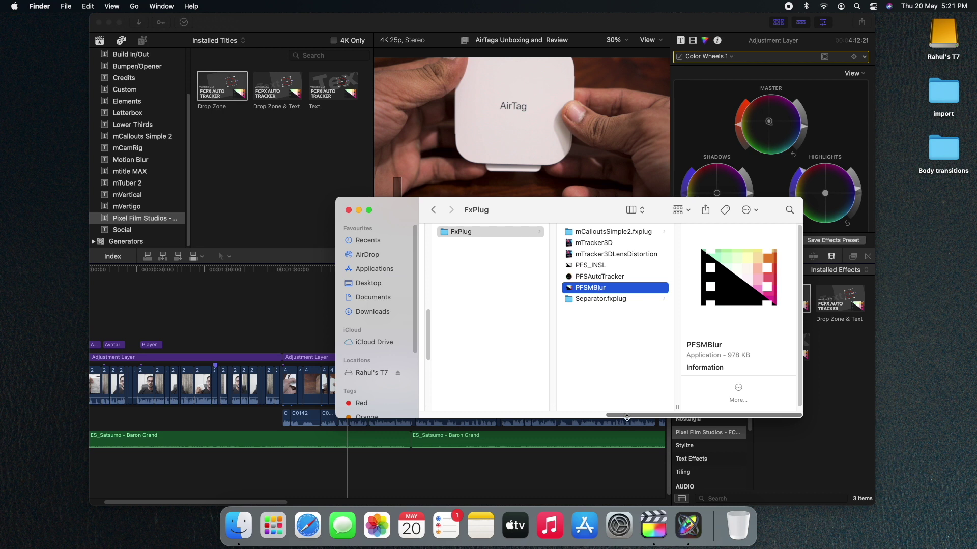
left_click_drag(626, 416, 562, 431)
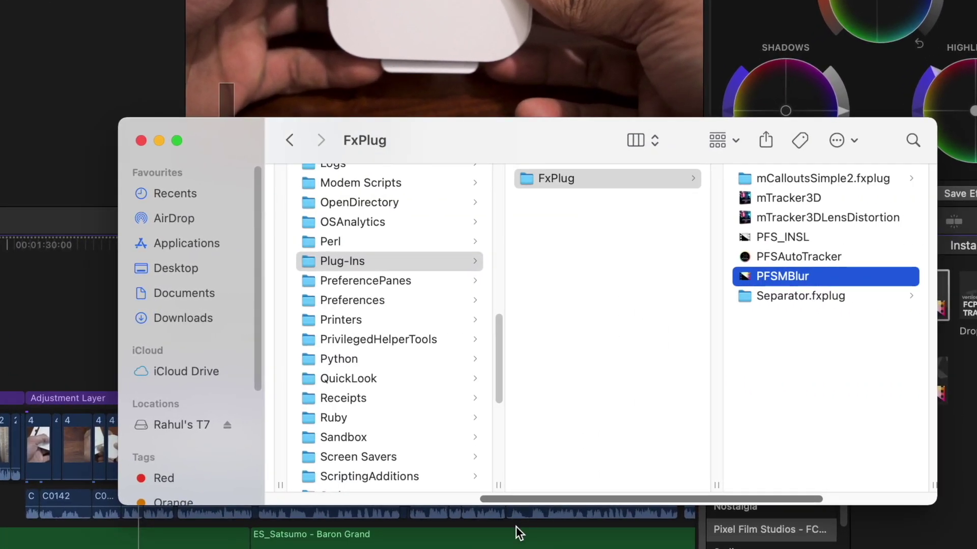
left_click_drag(516, 527, 668, 522)
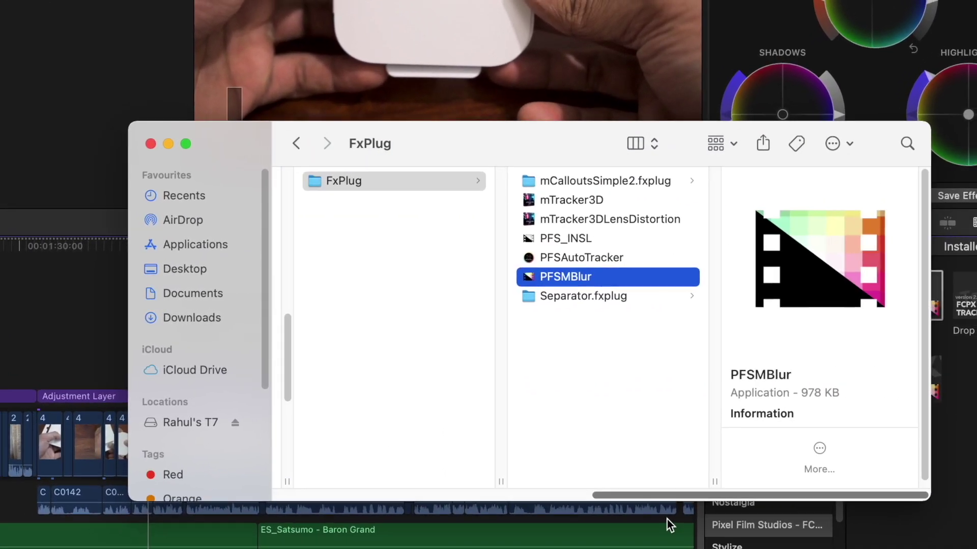
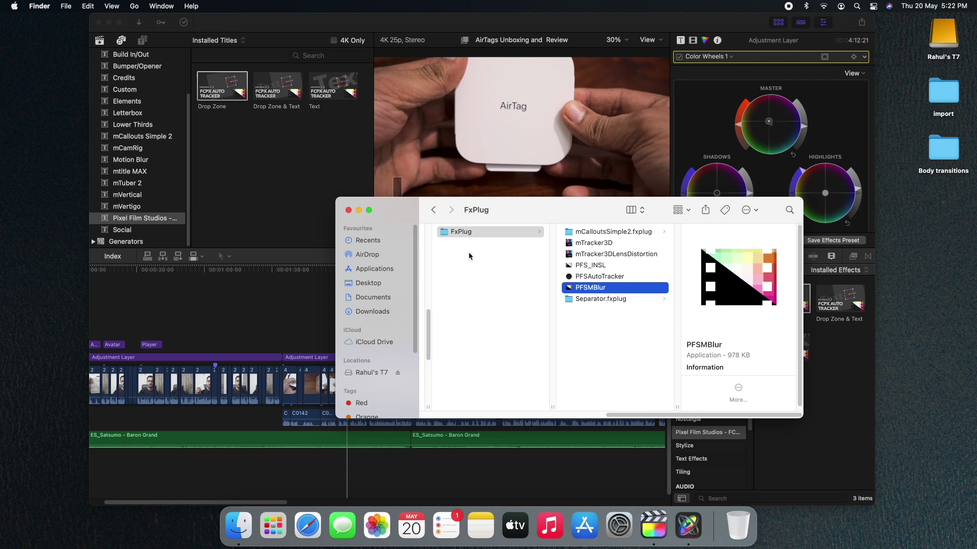
left_click_drag(674, 413, 593, 411)
- Go to Downloads, show all items from the previous 30 days and open the Pixel Film Studios - FCPX Auto Tracker 2.2 folder
key("alt+super+l")
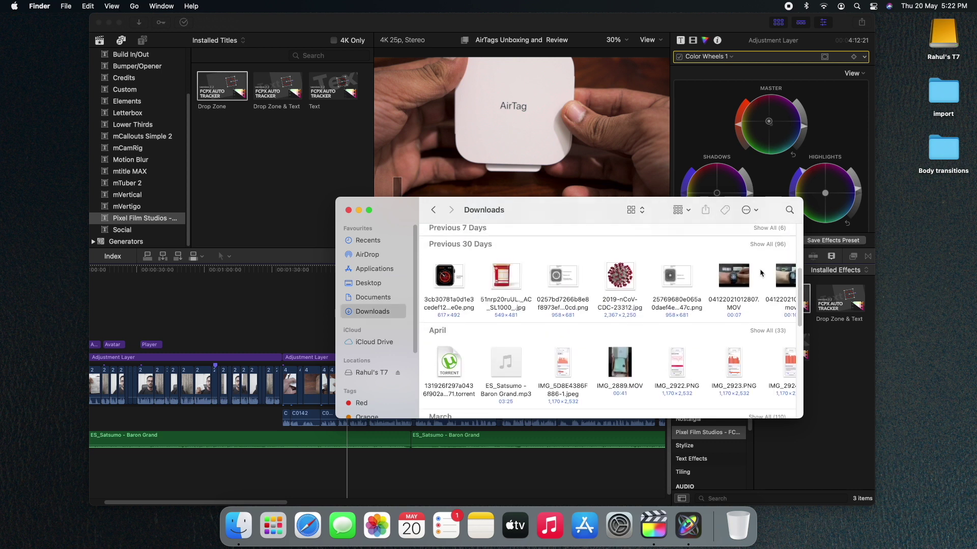
left_click(766, 244)
scroll(642, 300, "down", 2)
scroll(642, 299, "down", 10)
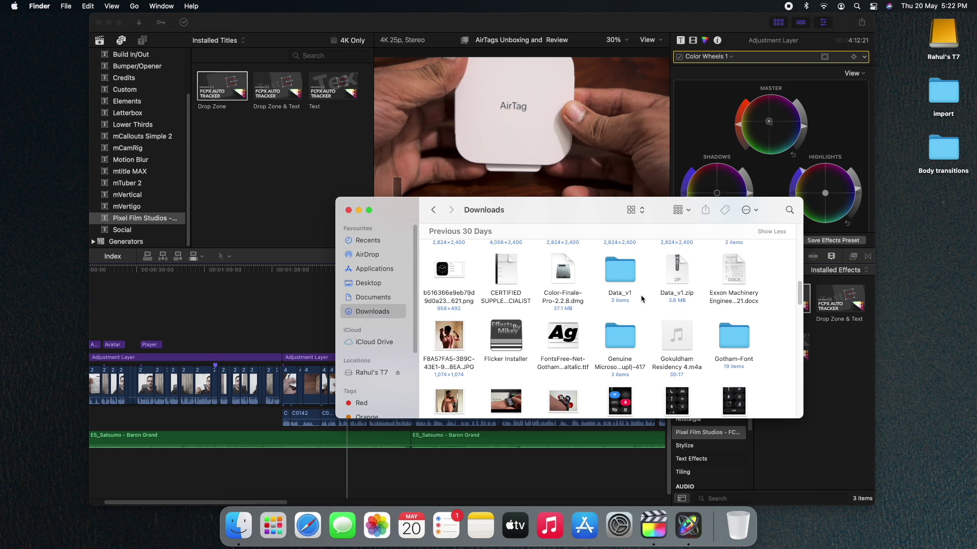
scroll(642, 300, "down", 10)
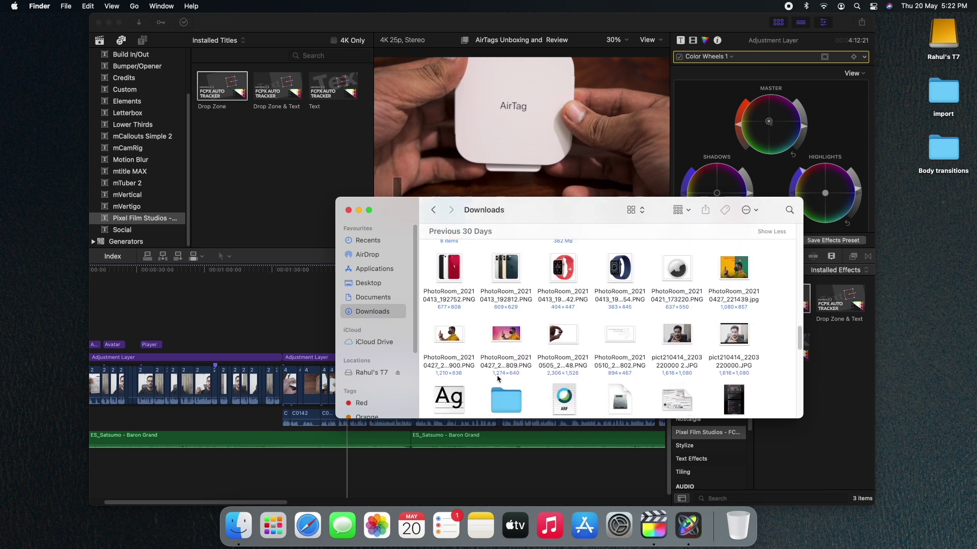
double_click(502, 383)
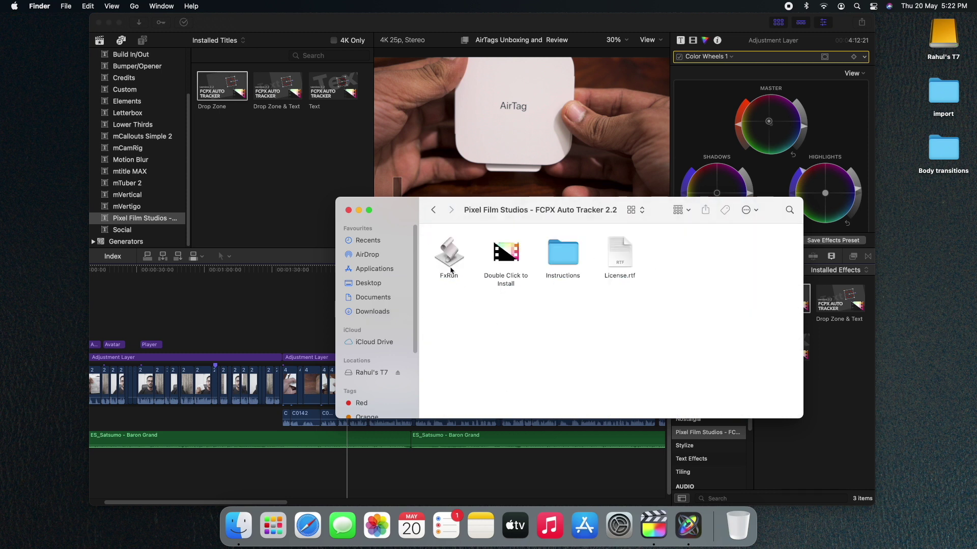
- Run FxRun from the FCPX Auto Tracker 2.2 folder and close the Auto Tracker 2 window
left_click(450, 251)
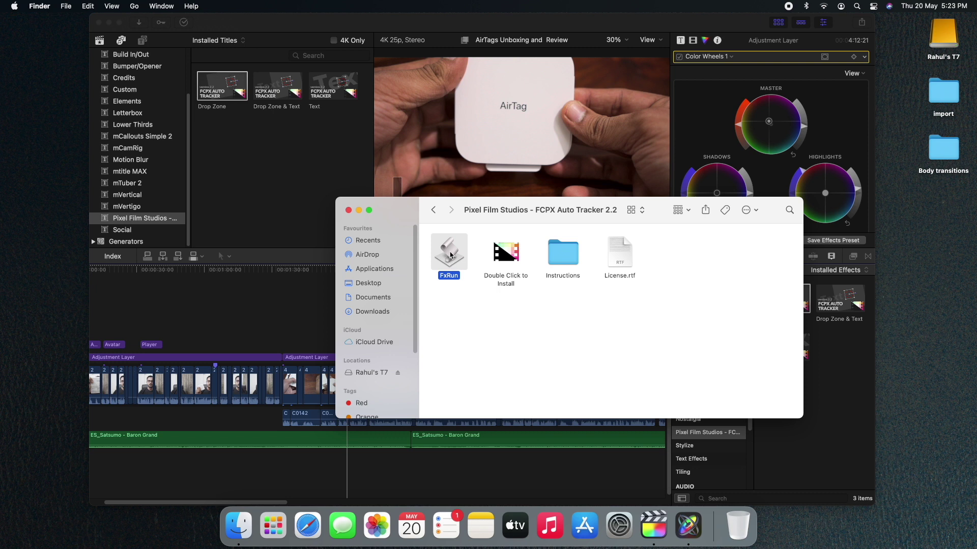
double_click(450, 256)
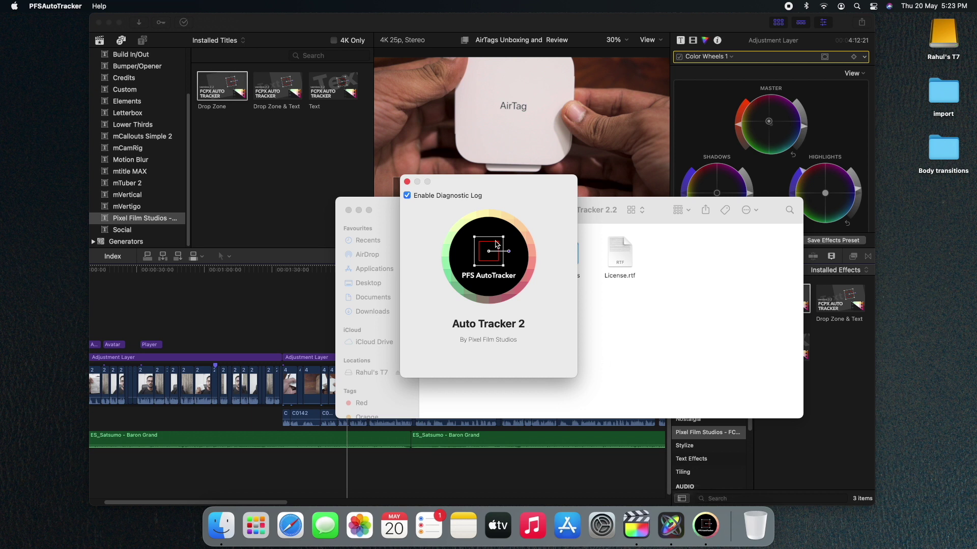
left_click(407, 183)
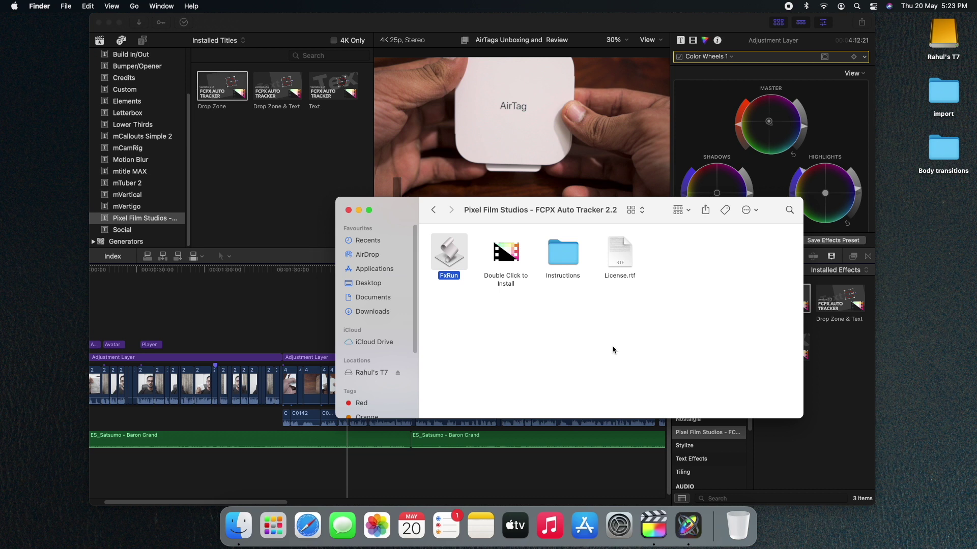
double_click(446, 252)
- Switch to Final Cut Pro and preview the Pixel Film Studios Drop Zone, Drop Zone & Text and Text titles and the Drop Zone effect
left_click(235, 94)
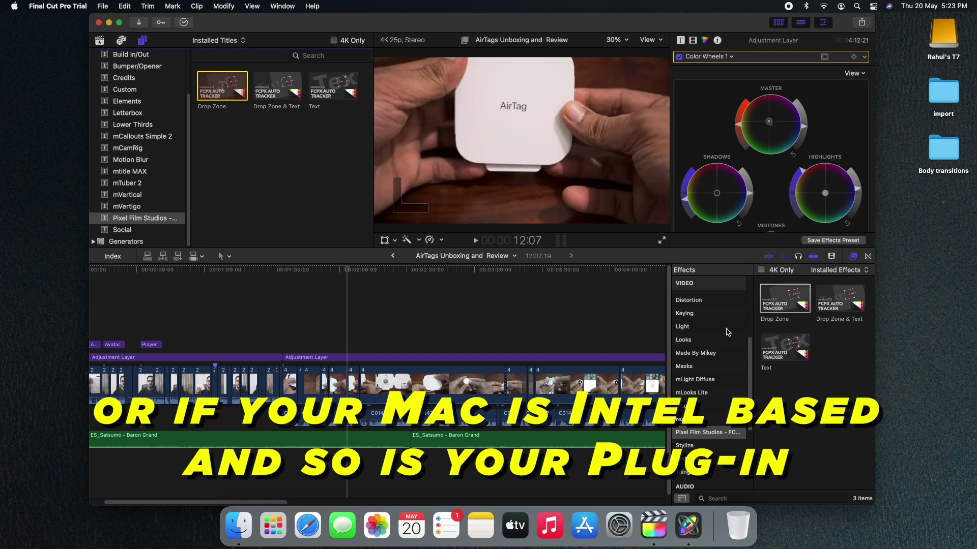
left_click(772, 304)
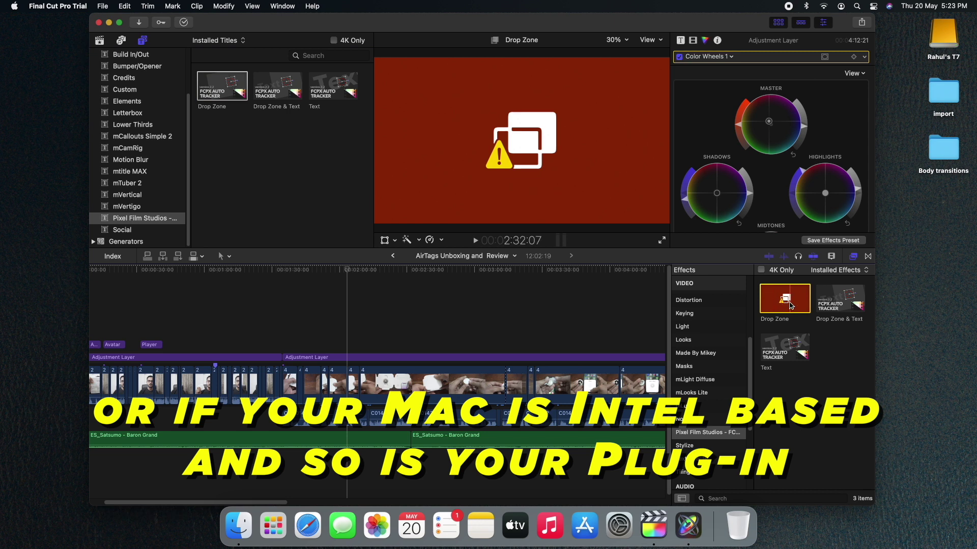
left_click(293, 94)
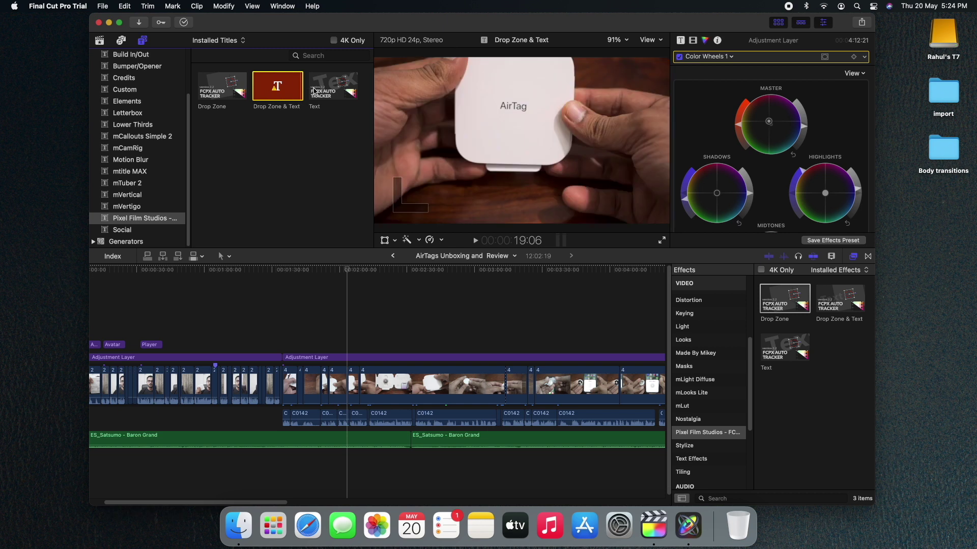
left_click(340, 91)
left_click(809, 304)
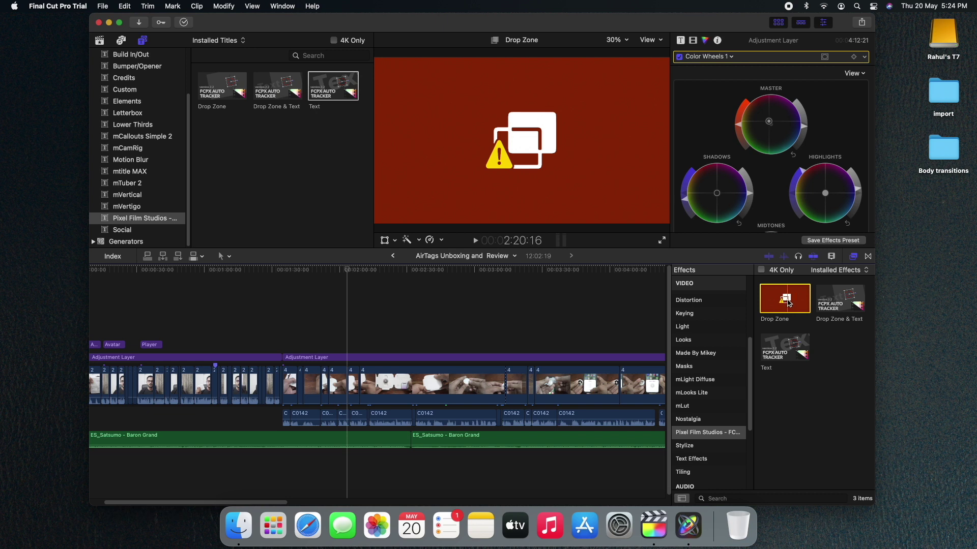
left_click(325, 85)
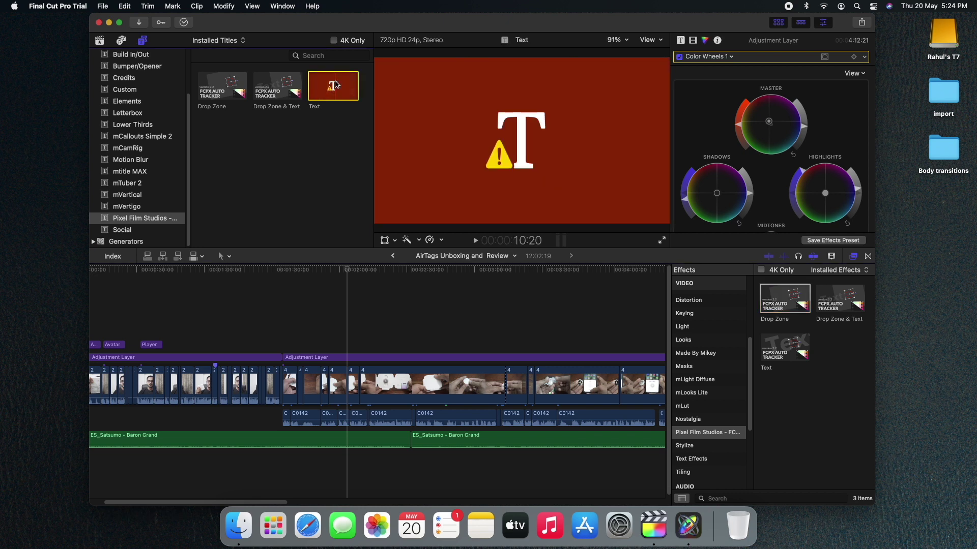